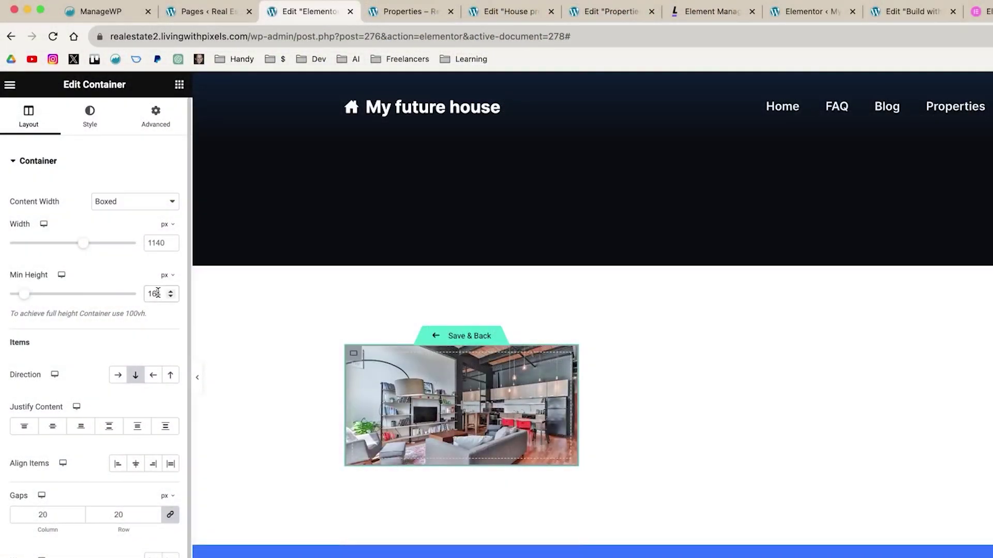
text(175)
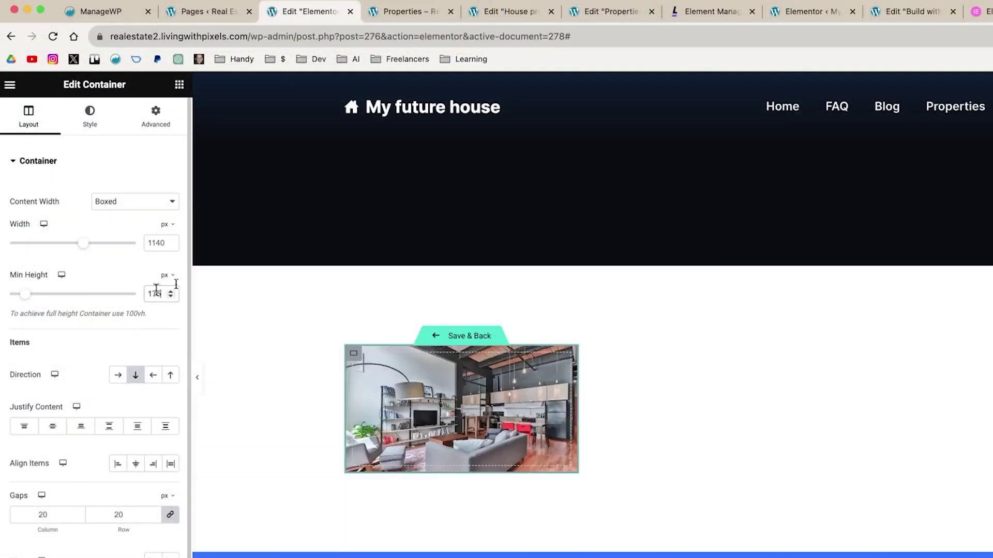
Show the living-room photo container's background settings, then the Elementor widget list.
click(90, 117)
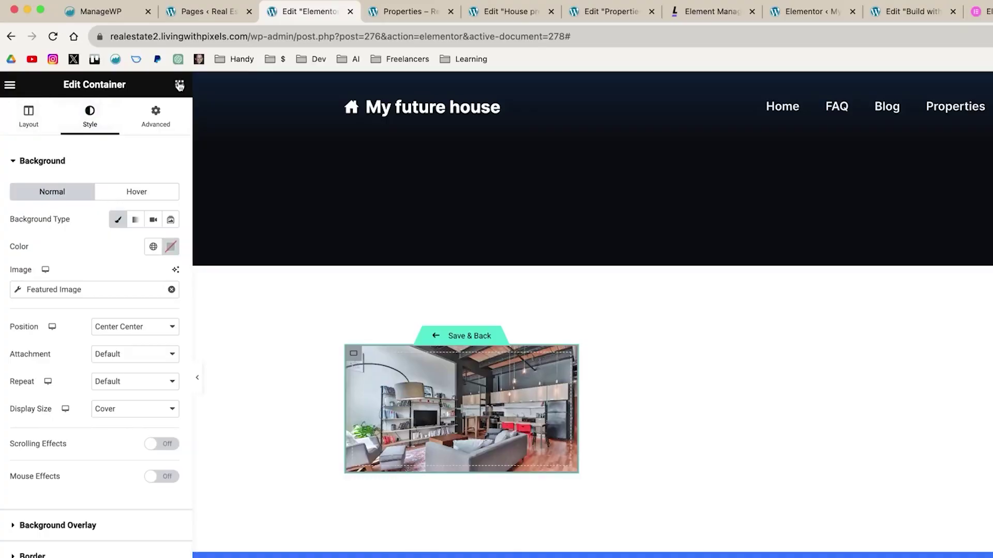
click(179, 84)
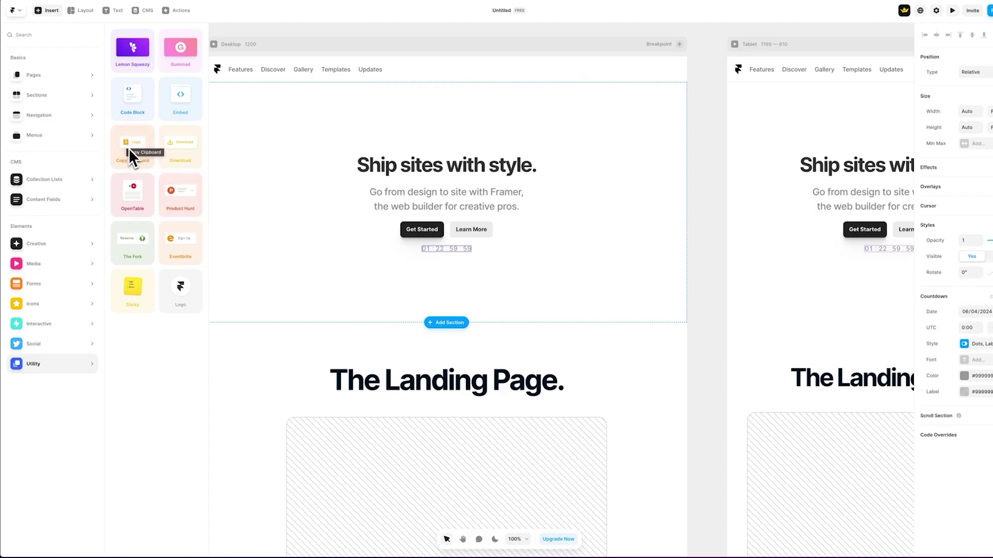
Give the client cards Stack a 40 radius and 20 padding, then select the Archistar text.
key(Escape)
click(74, 10)
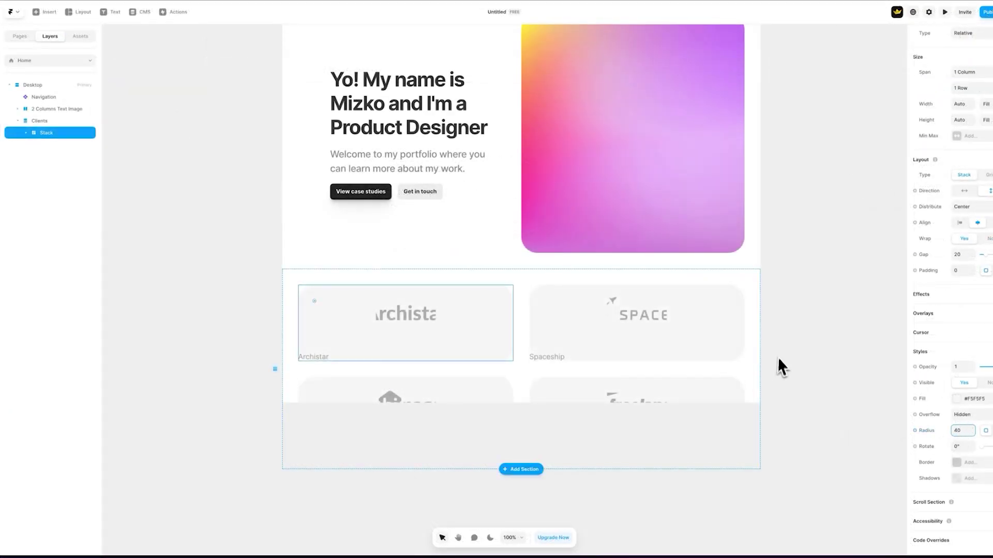
scroll(621, 353, up, 1)
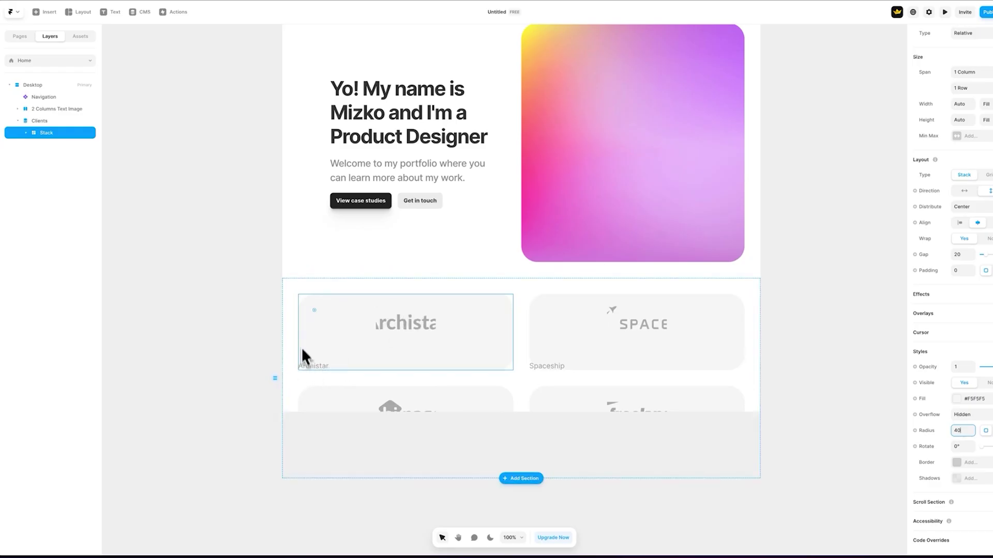
text(2)
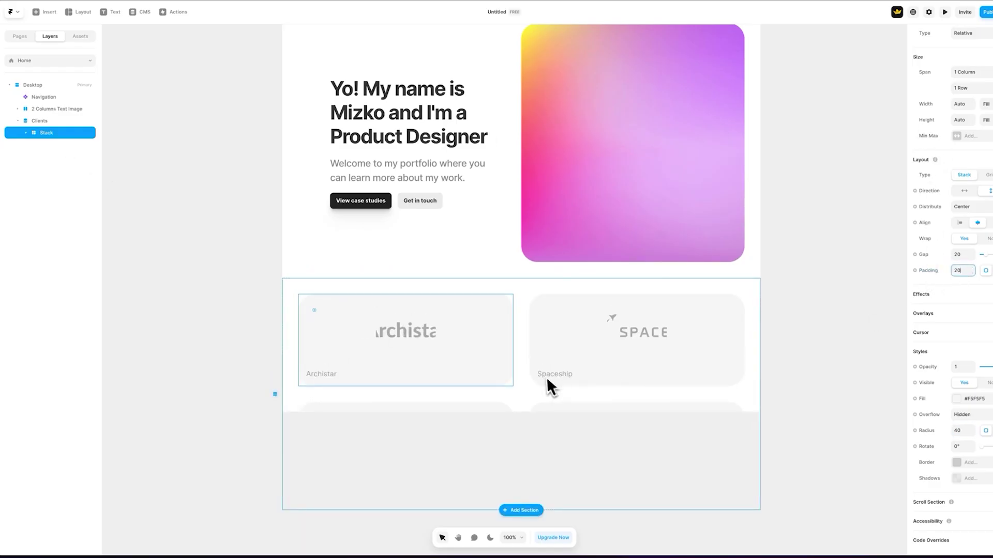
double_click(342, 374)
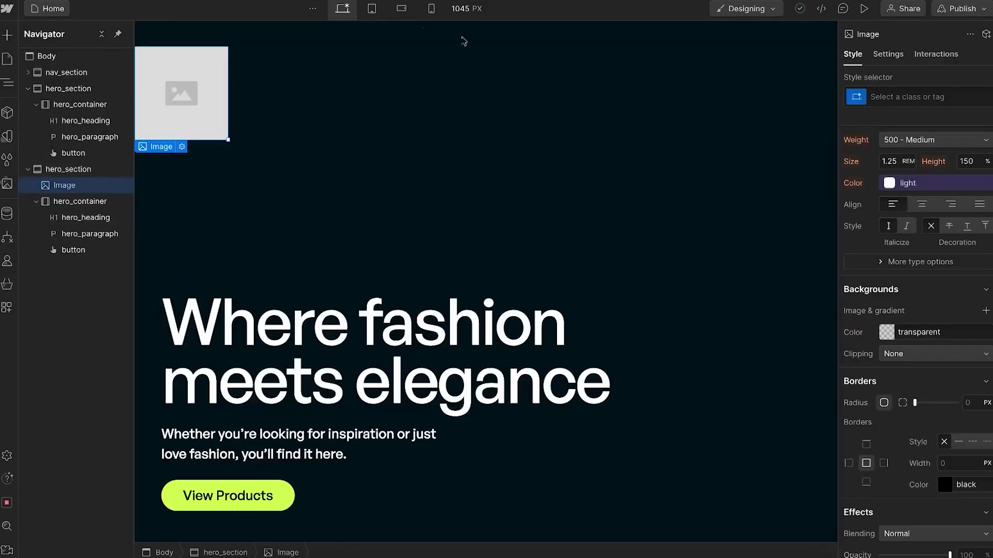
Add u-absolute-full to the hero image and as a combo class on product_image.
key(ctrl+Return)
text(u-a)
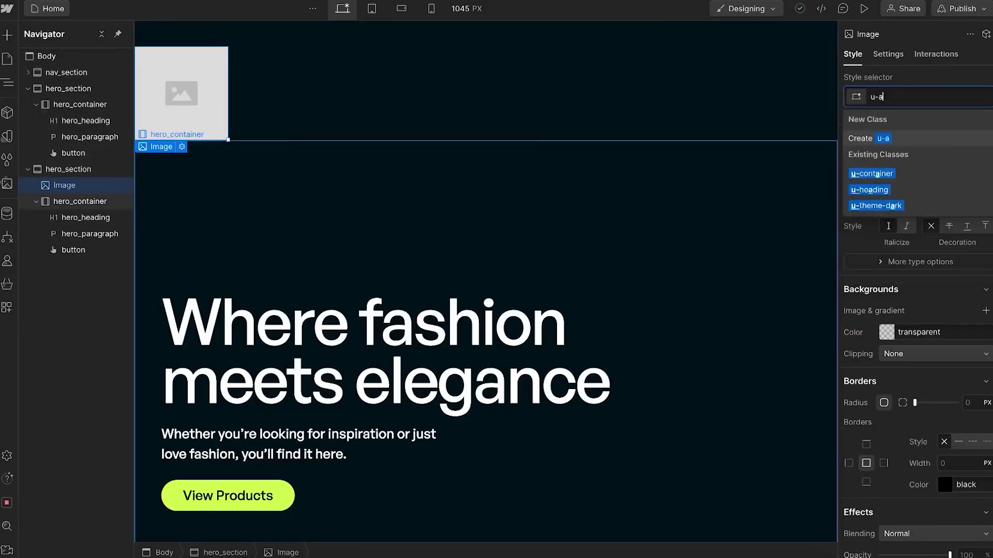
text(bsolute-full)
key(Return)
scroll(924, 233, up, 2)
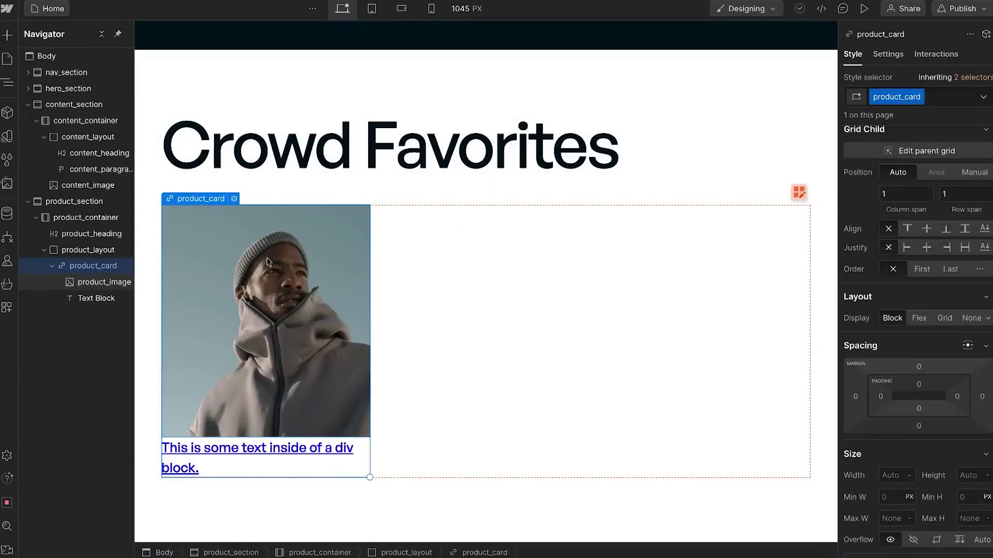
click(104, 281)
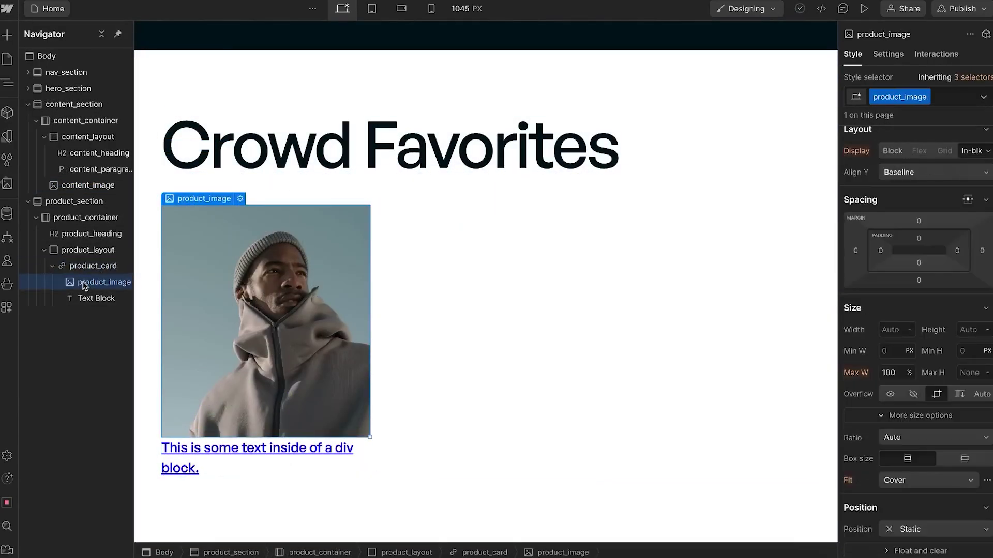
key(ctrl+Return)
text(u-)
key(Return)
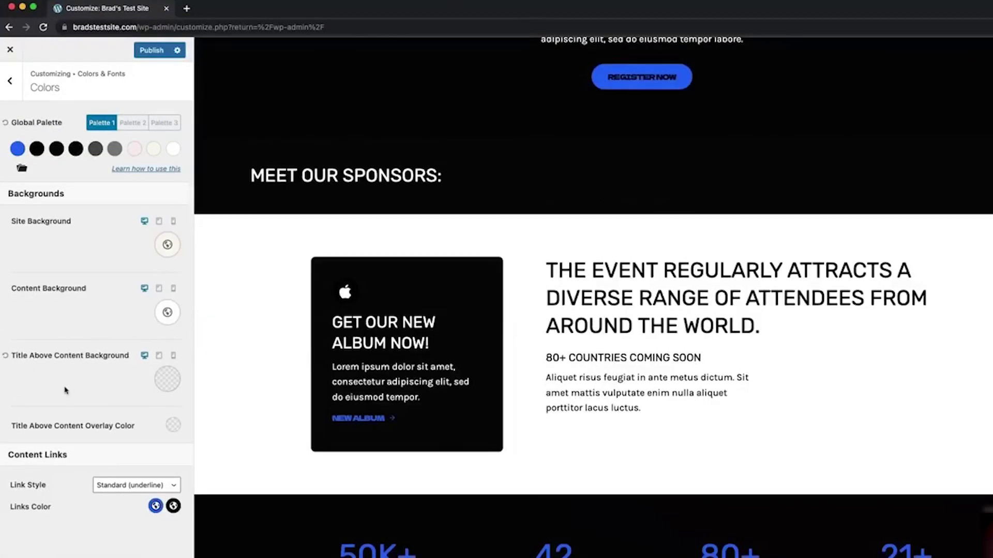
Keep palette colour one at #1F6BF9 and show the Content Links style options.
click(136, 485)
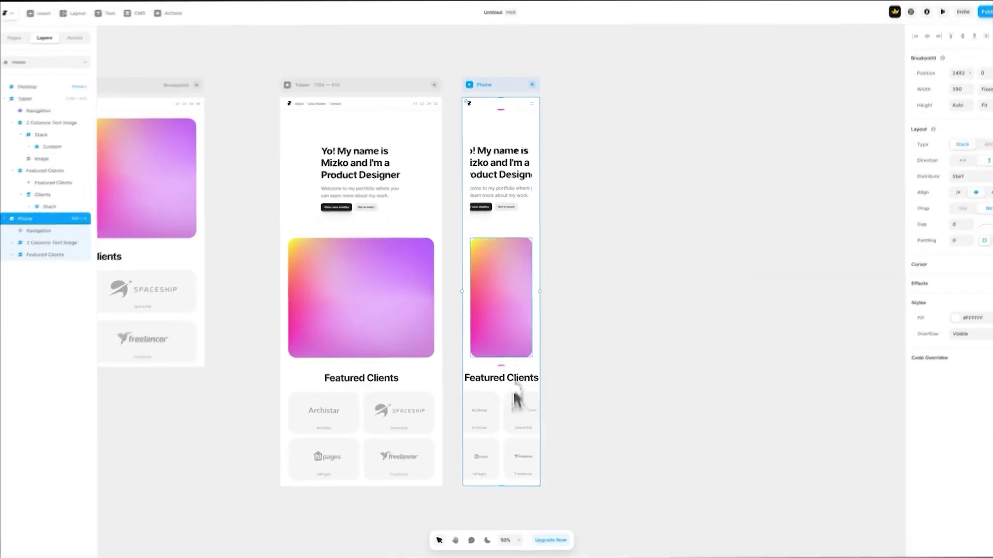
Select the client card stack, then the Figma Hero's heading, images, tagline, button and frame.
key(super+equal)
scroll(512, 240, up, 3)
click(504, 117)
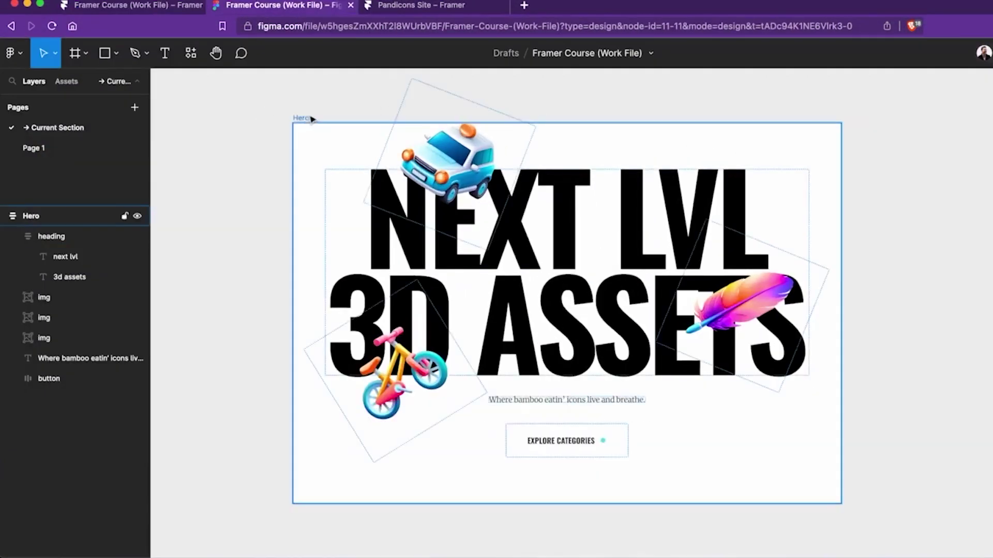
click(605, 233)
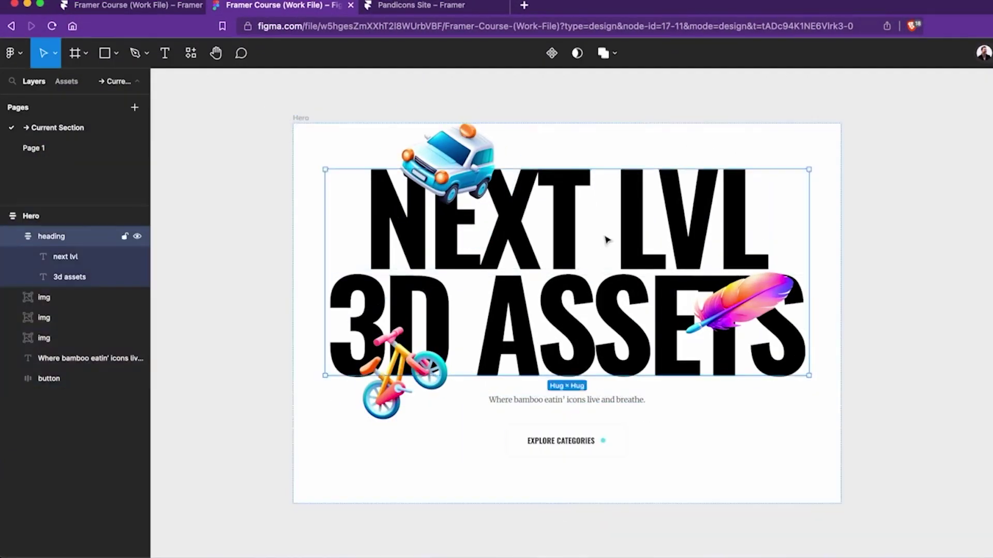
click(543, 326)
click(386, 349)
click(566, 400)
click(561, 441)
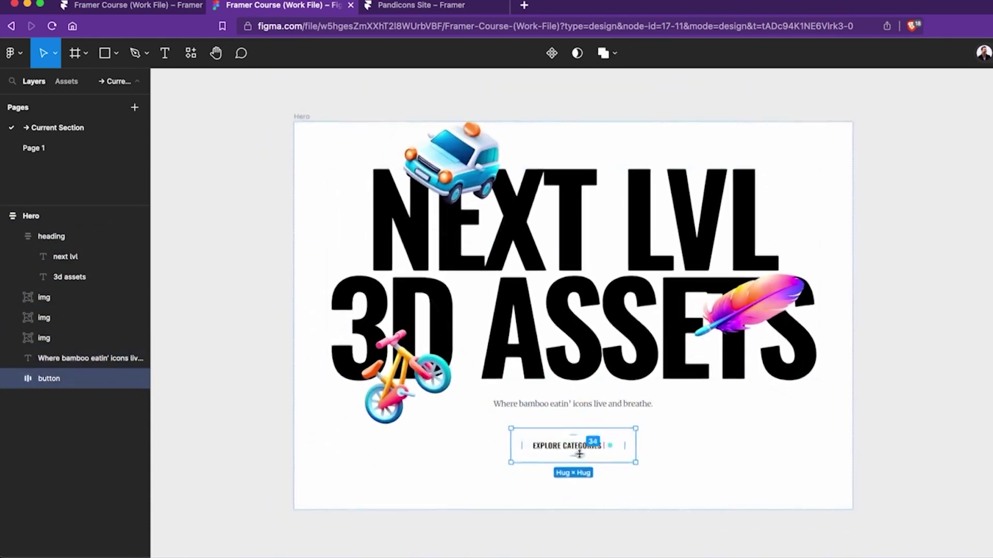
click(302, 117)
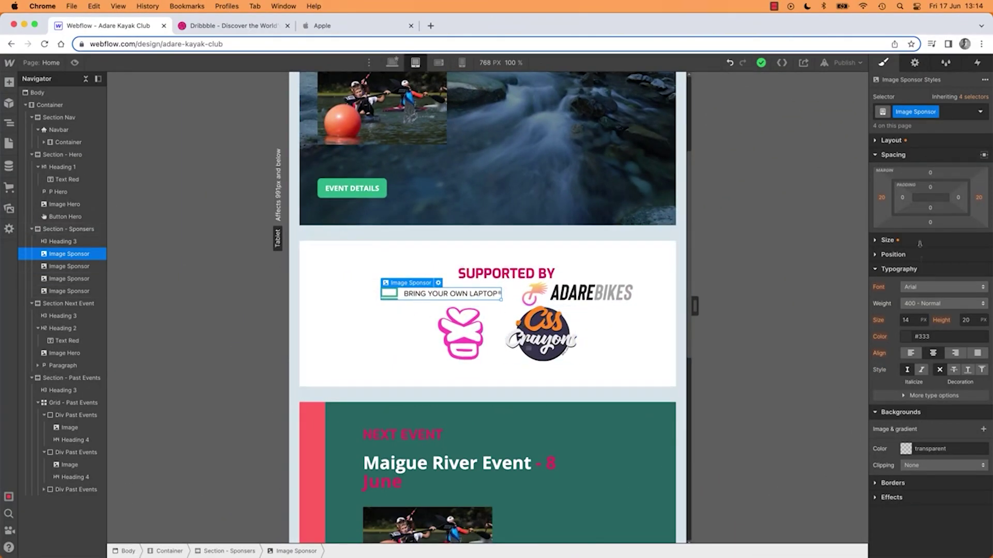
Give the sponsor logos 22 px tablet margins and the event image the Div Past Events class.
drag(932, 176, 931, 155)
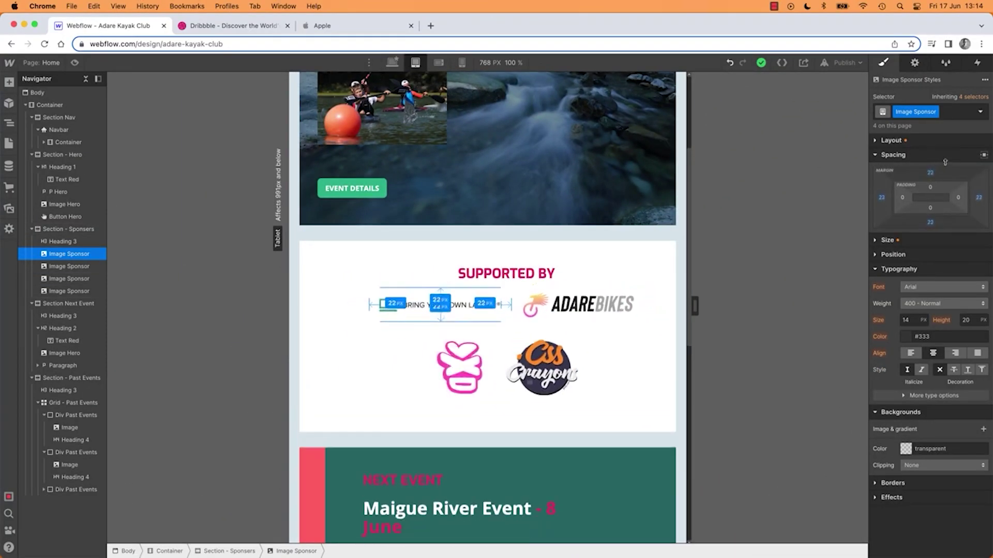
click(348, 369)
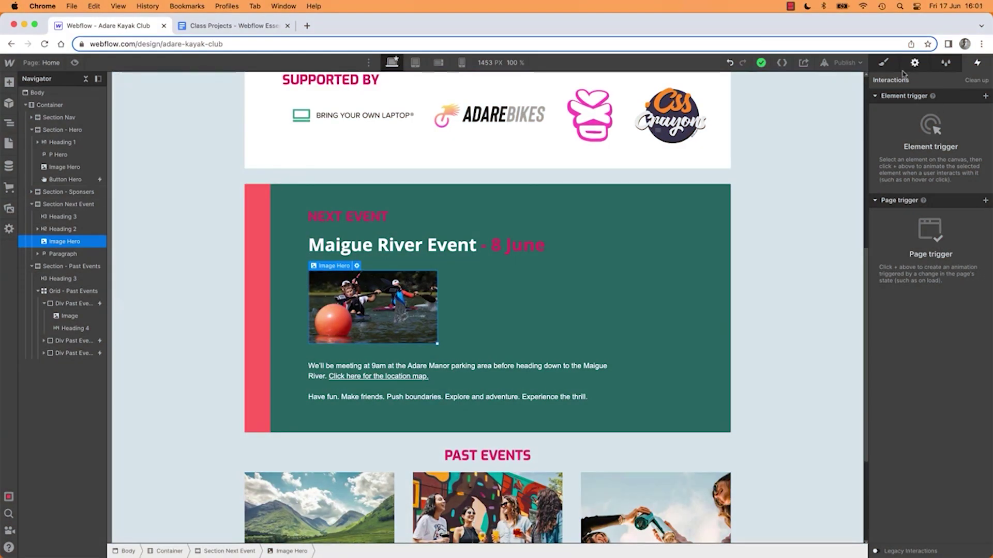
click(883, 63)
text(div)
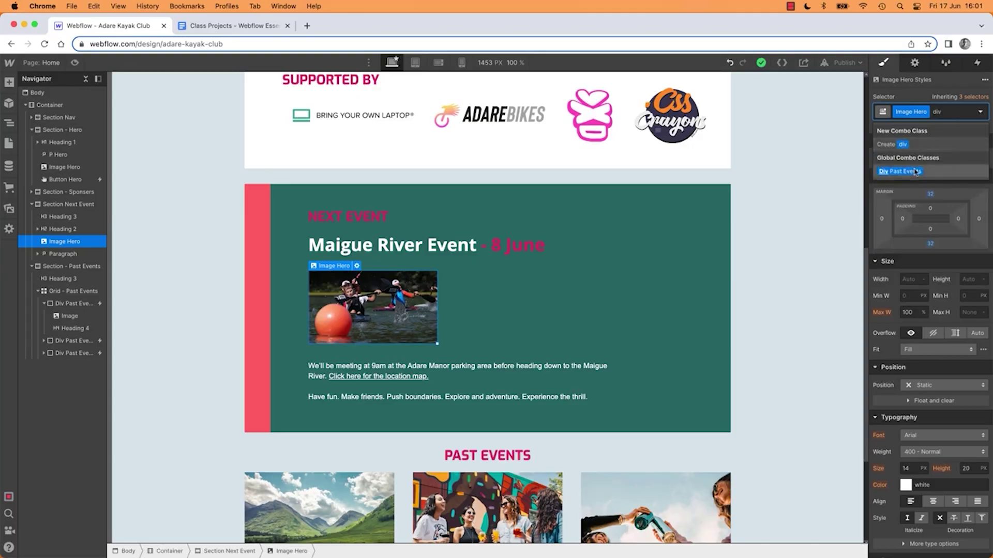
click(917, 171)
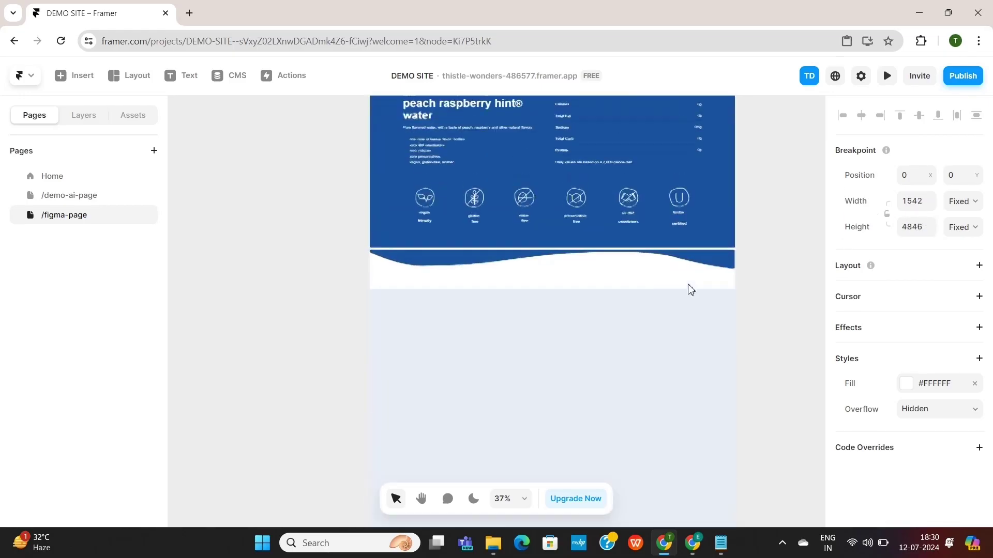
text(ent here)
key(Return)
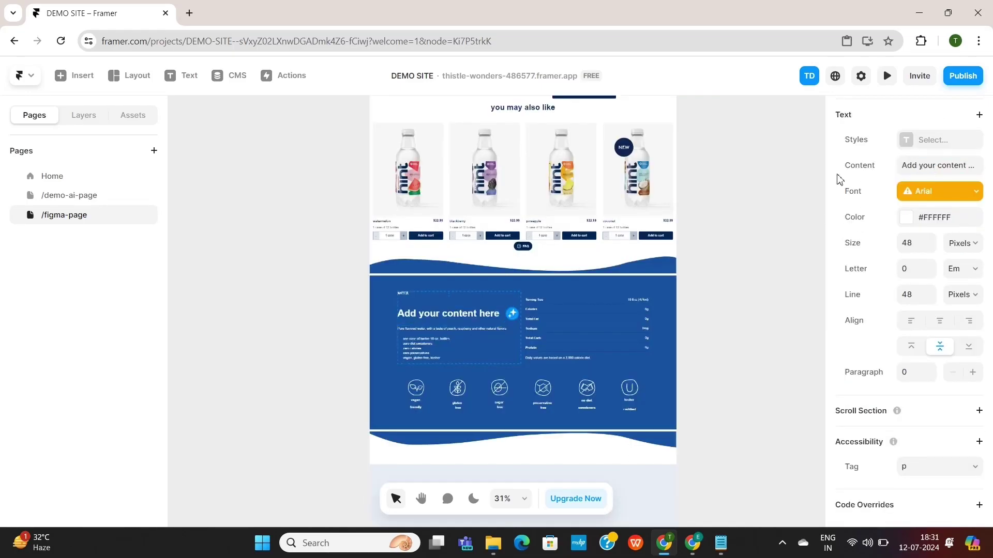
scroll(488, 338, up, 3)
scroll(488, 337, down, 8)
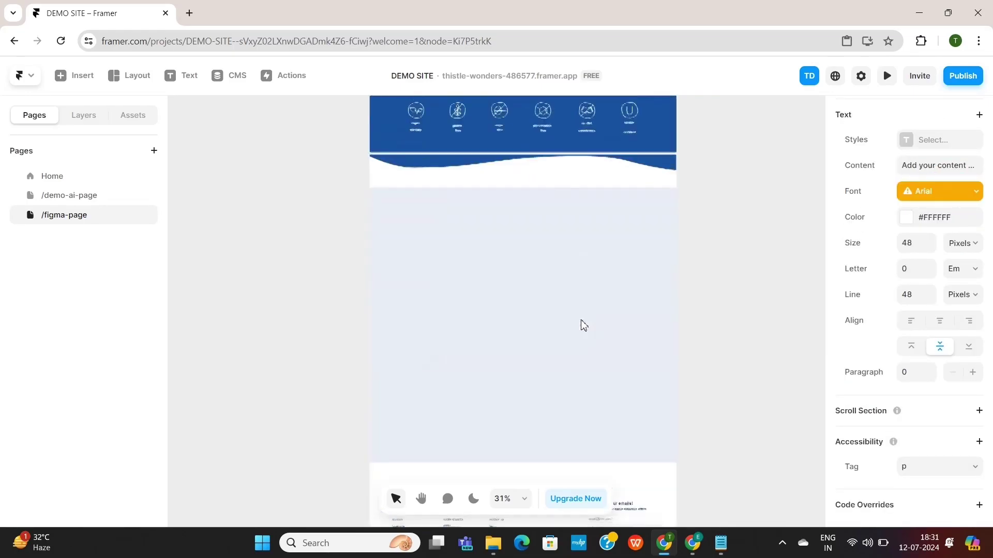
click(555, 231)
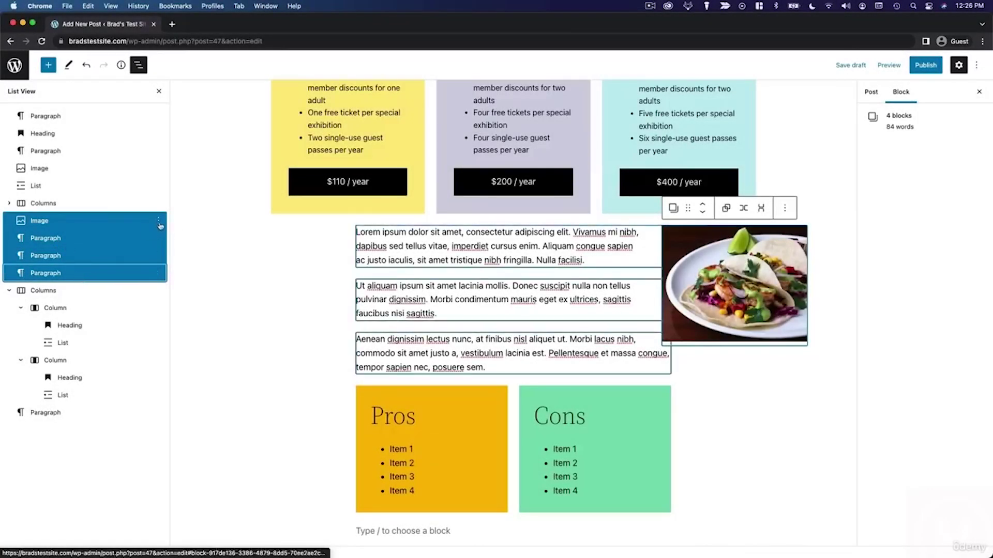
Group the taco image with its three paragraphs and drag the group below the pricing columns.
click(158, 221)
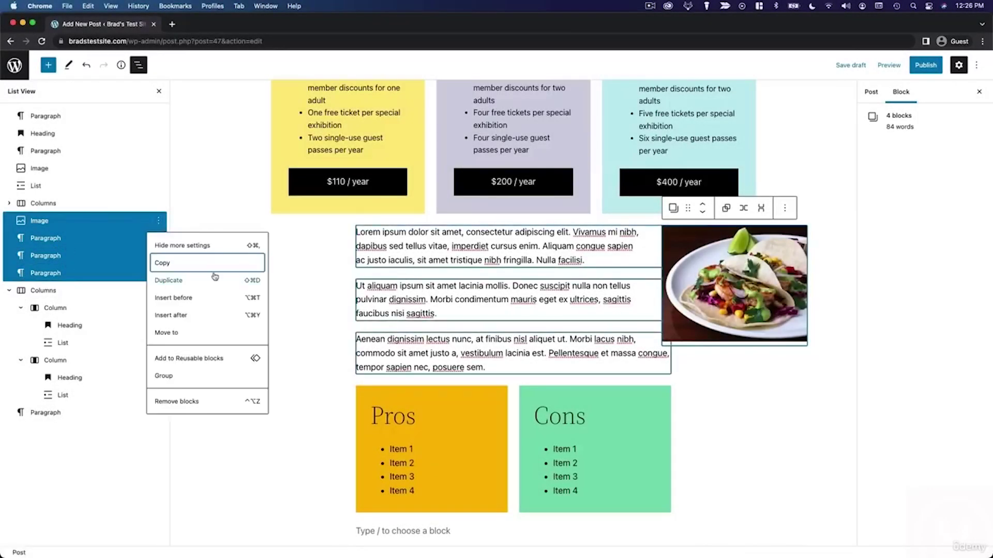
click(170, 377)
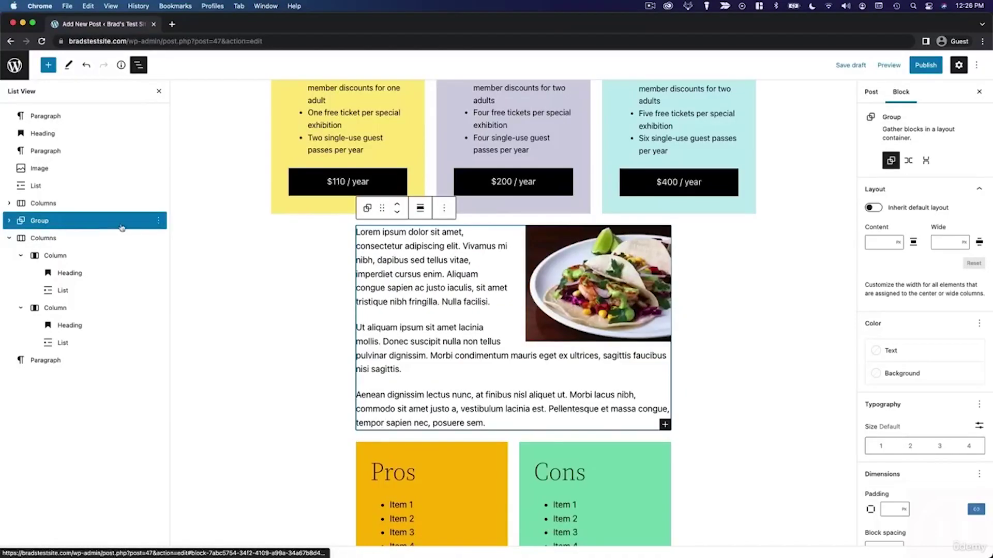
double_click(396, 208)
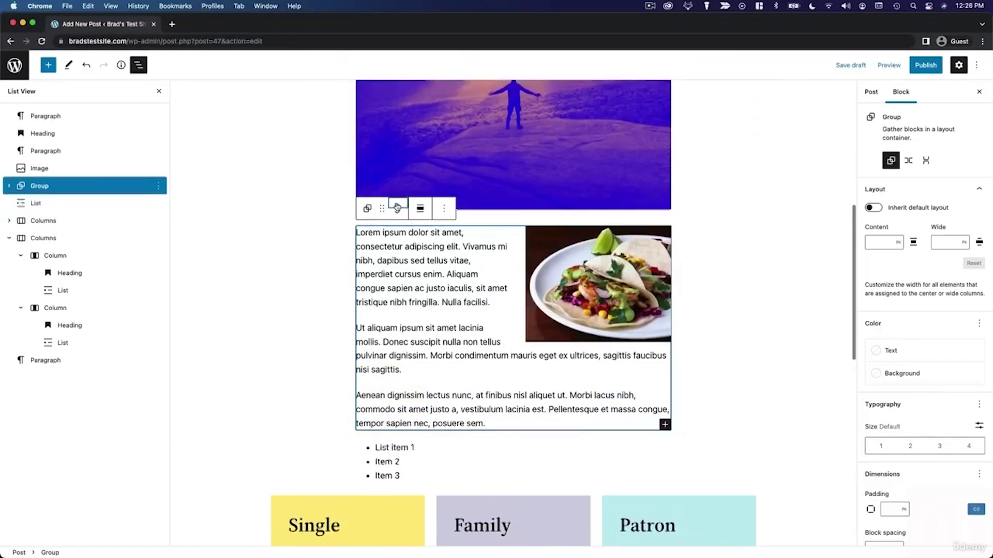
click(395, 208)
drag(121, 151, 85, 229)
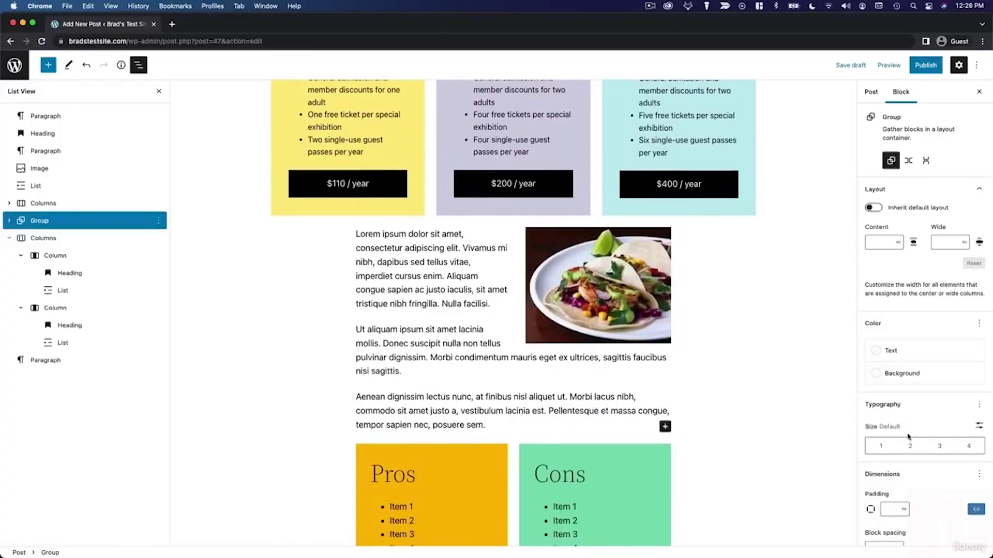
click(513, 403)
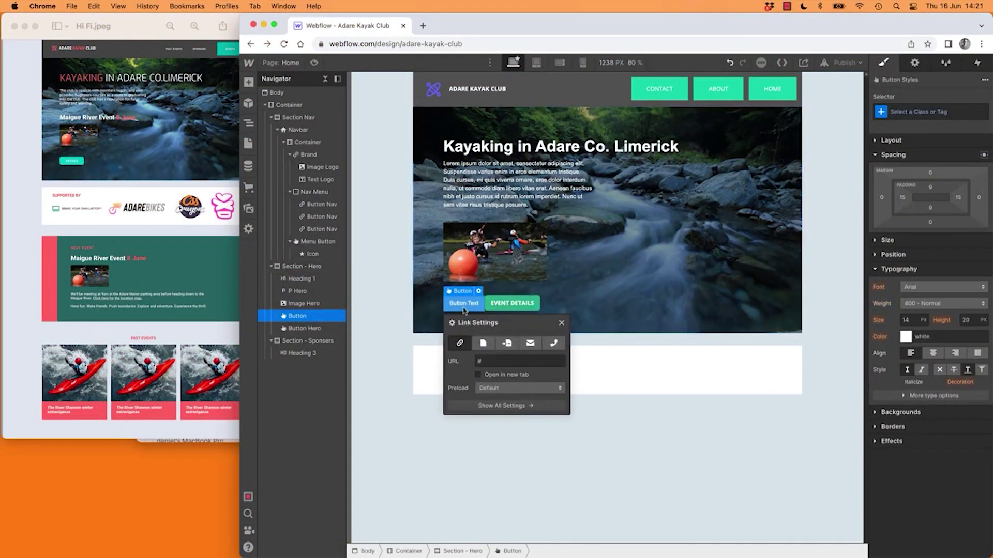
Inspect the styles of the SUPPORTED BY heading, the page Body and Section - Sponsers.
click(499, 373)
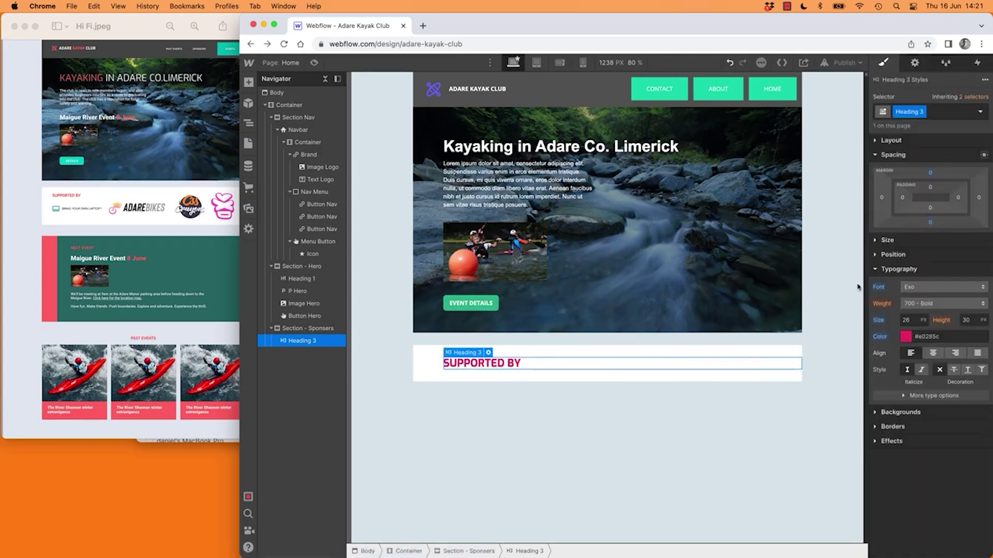
click(461, 421)
click(429, 365)
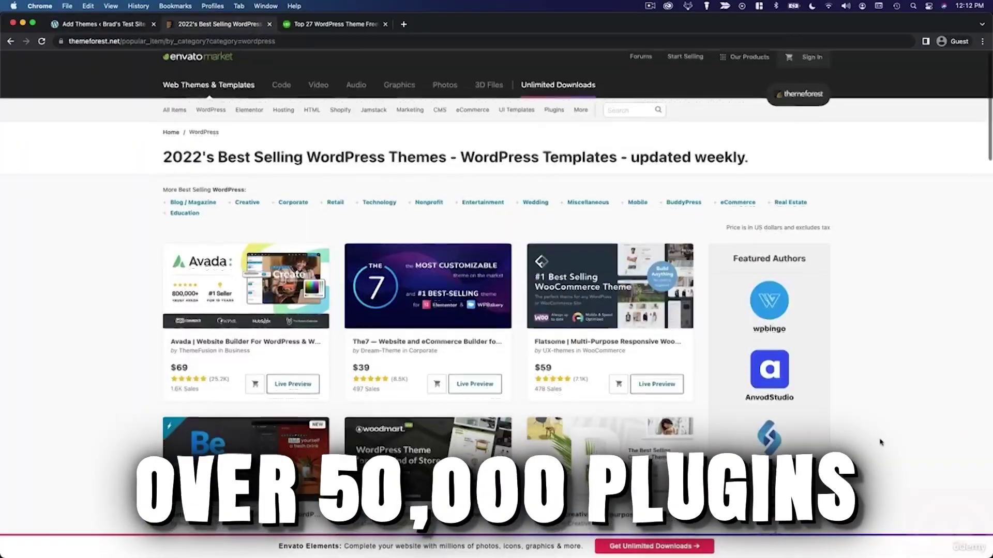
scroll(472, 232, down, 10)
scroll(473, 233, up, 10)
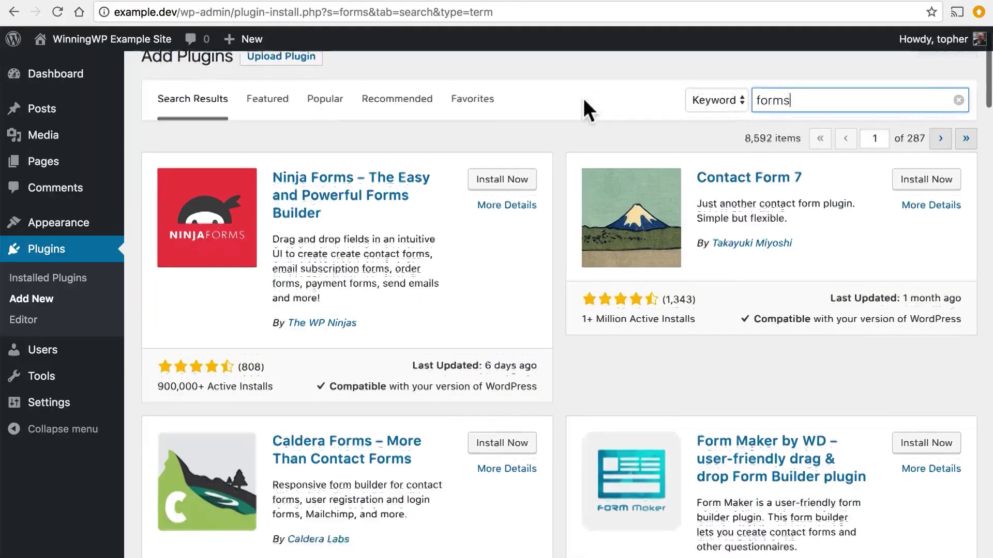
scroll(590, 194, down, 3)
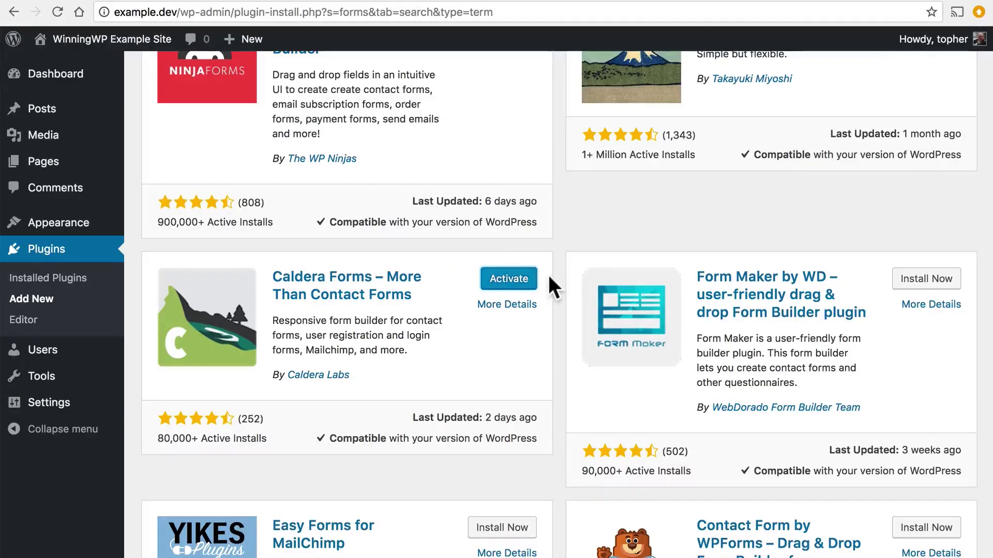
Activate Caldera Forms from the 'forms' plugin search results.
click(509, 278)
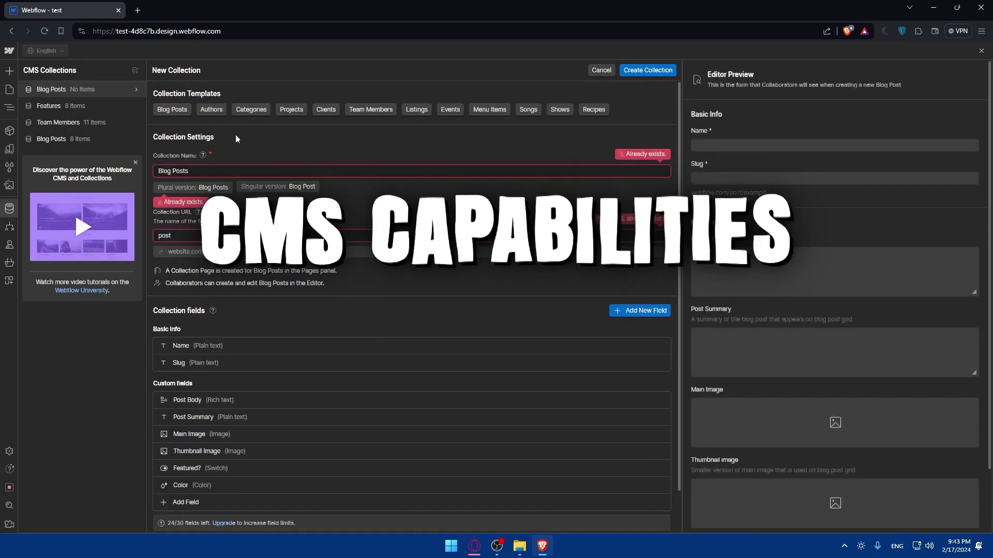
Create a Listings CMS collection from the Listings template.
click(292, 109)
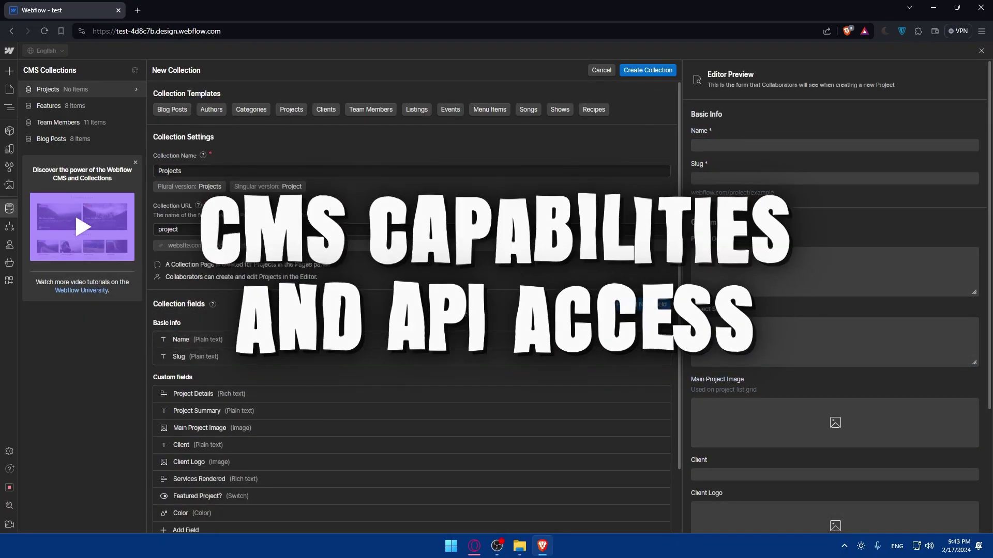
click(417, 110)
scroll(404, 233, down, 5)
scroll(324, 306, up, 5)
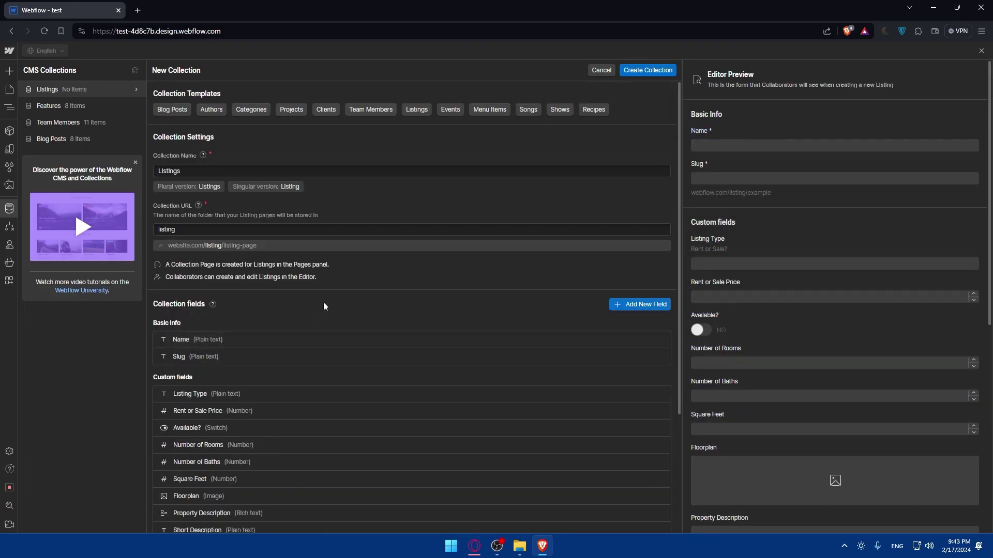
click(647, 70)
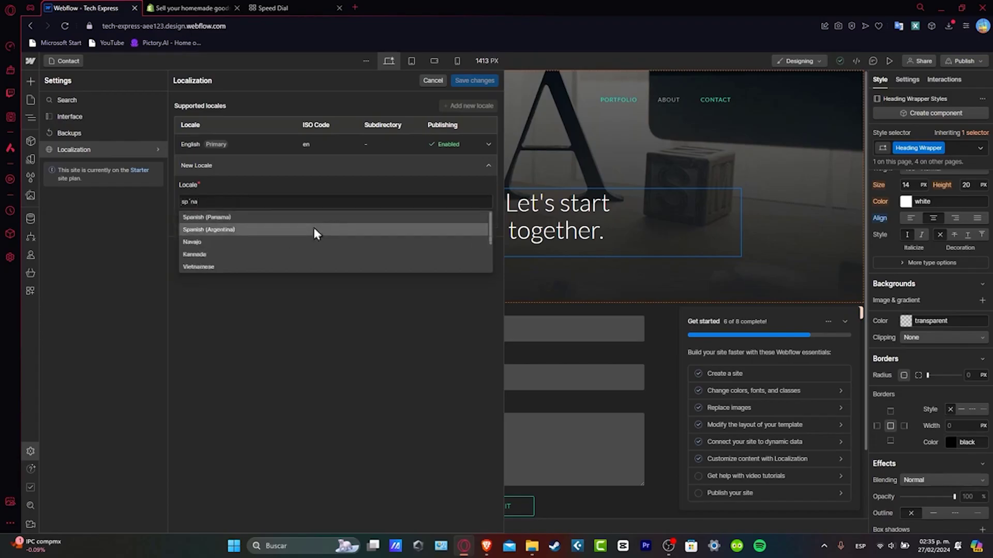
Add and save Spanish (Argentina) as a new site locale.
click(314, 230)
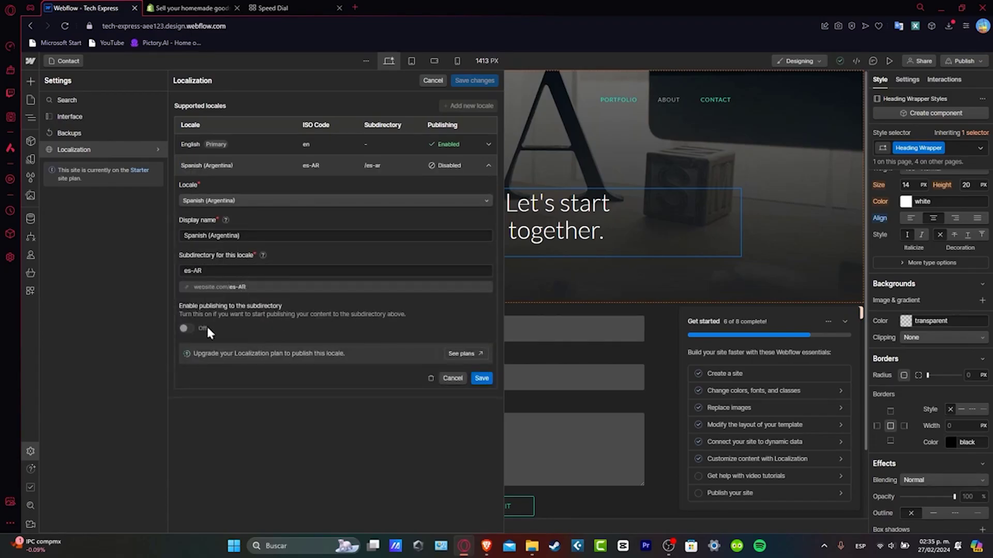
click(481, 378)
click(434, 188)
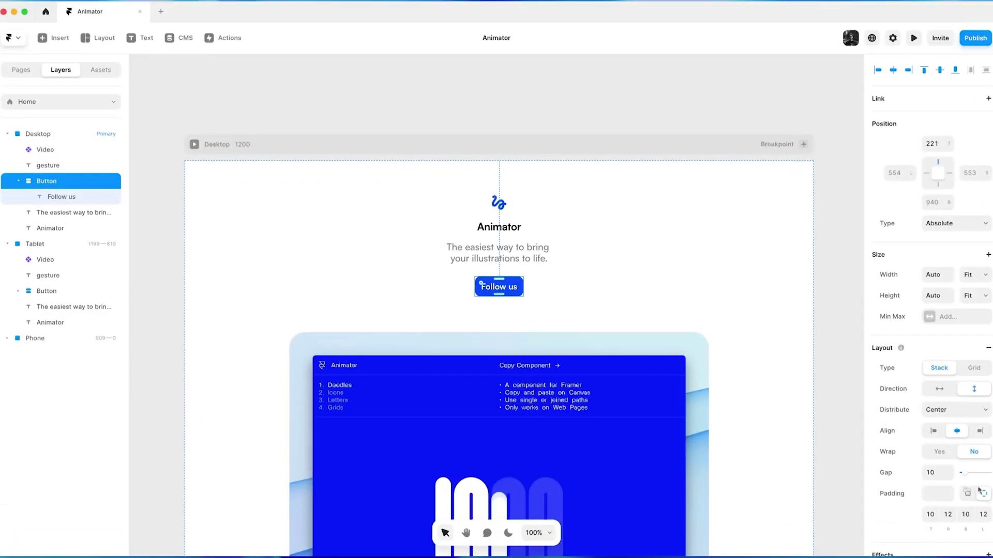
Give the Desktop breakpoint a vertical stack layout, then select the news card image and Collection List.
click(572, 95)
scroll(601, 233, down, 5)
drag(602, 233, 496, 170)
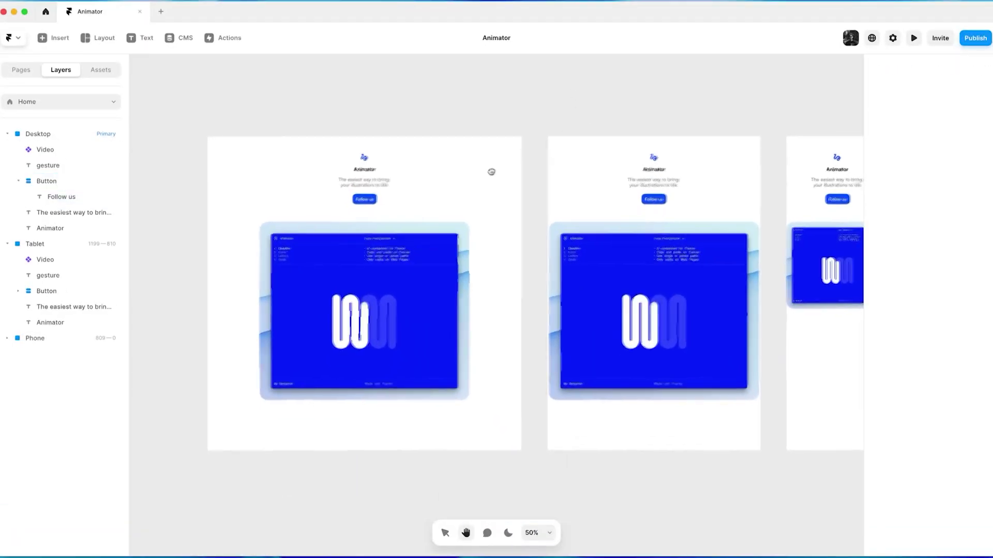
click(429, 136)
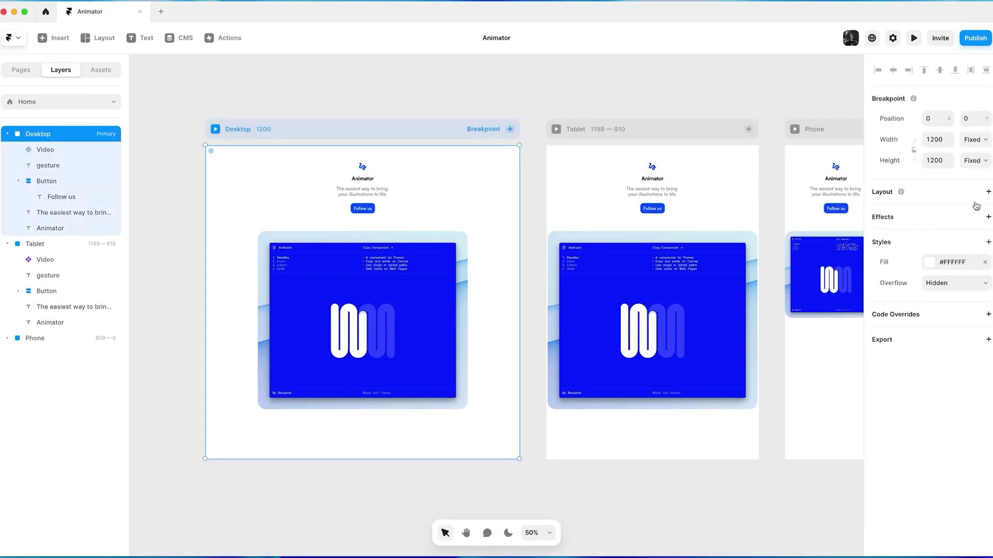
click(921, 194)
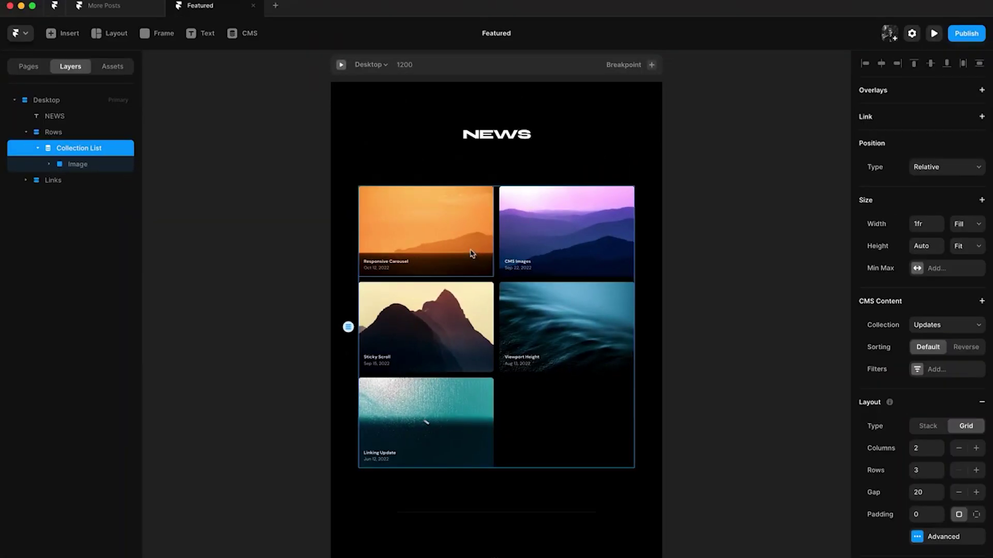
click(471, 252)
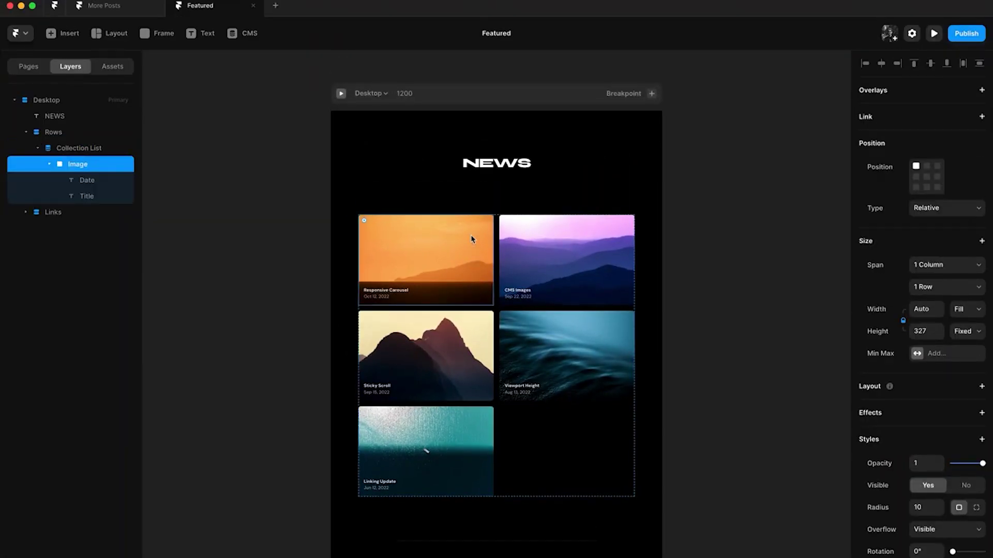
click(93, 148)
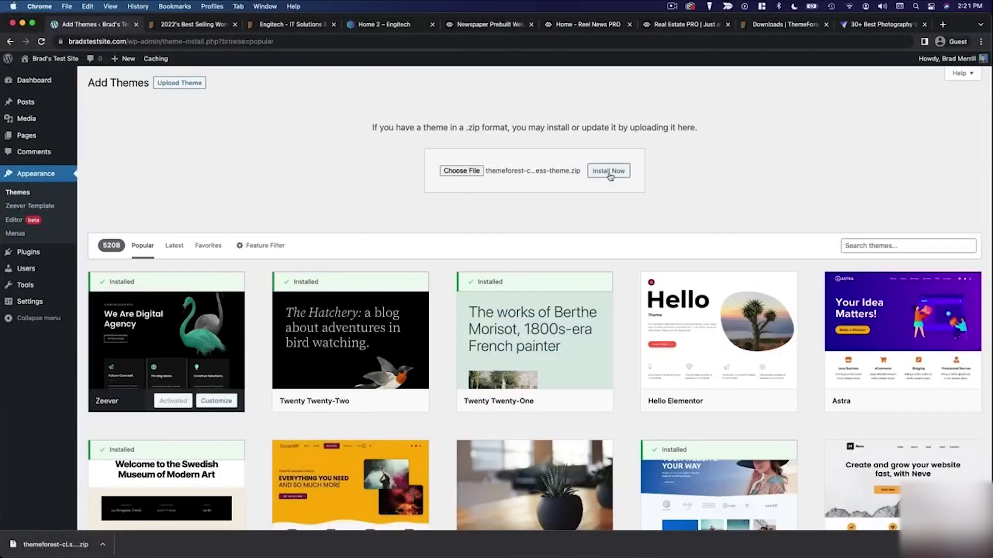
Install the uploaded theme zip and nest an About Us page under About in the Primary menu.
click(608, 171)
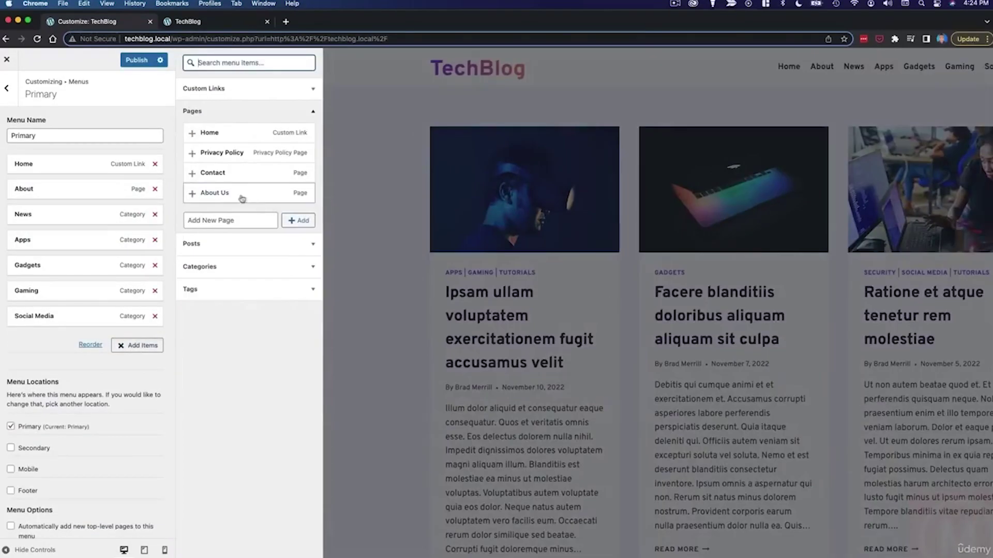
click(242, 194)
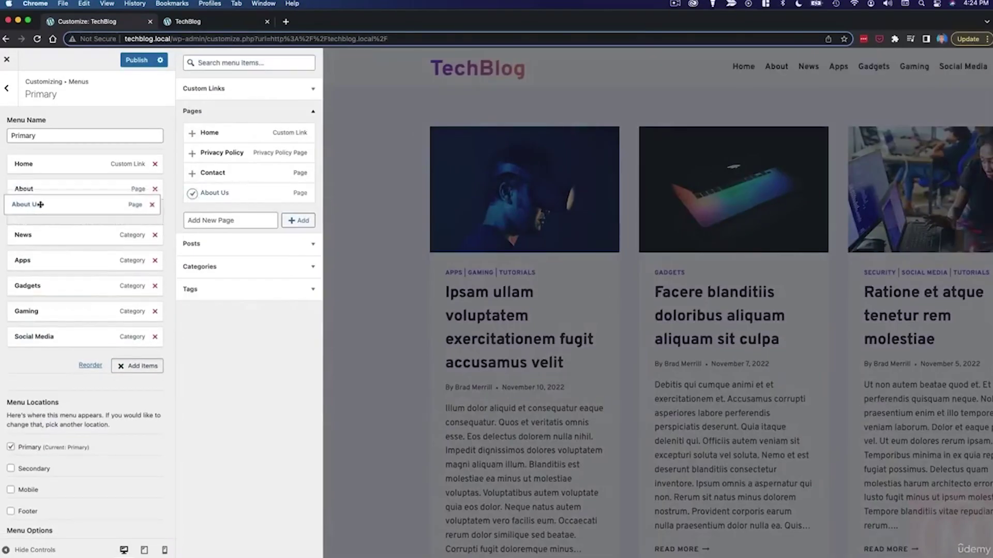
drag(47, 341, 72, 217)
click(72, 216)
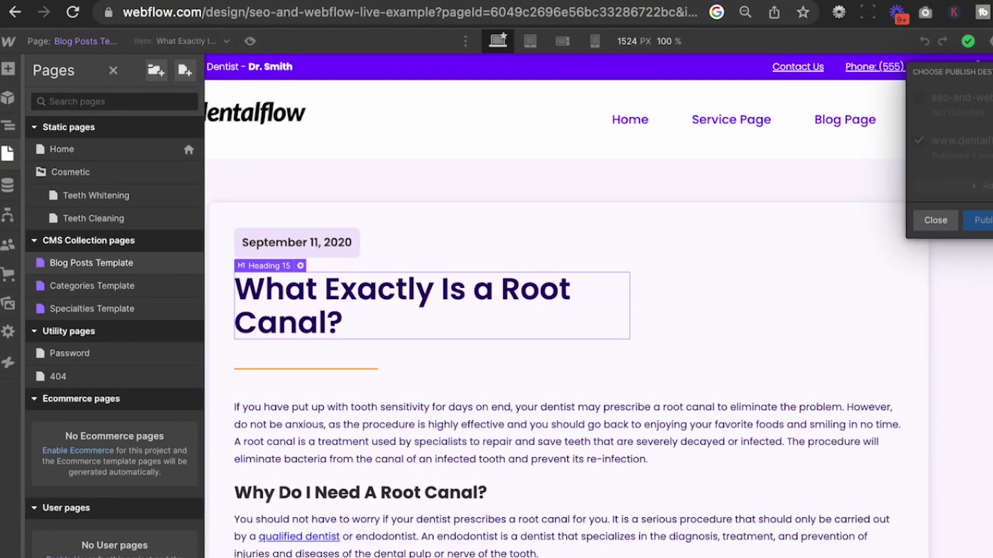
Launch Semflow and re-run the audit, raising the site's SEO score to 73%.
click(8, 364)
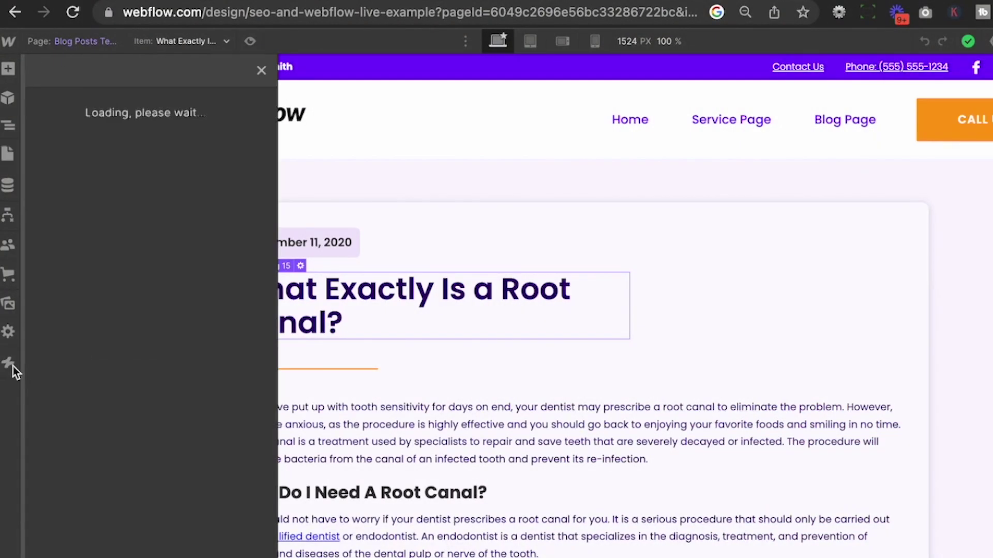
click(113, 287)
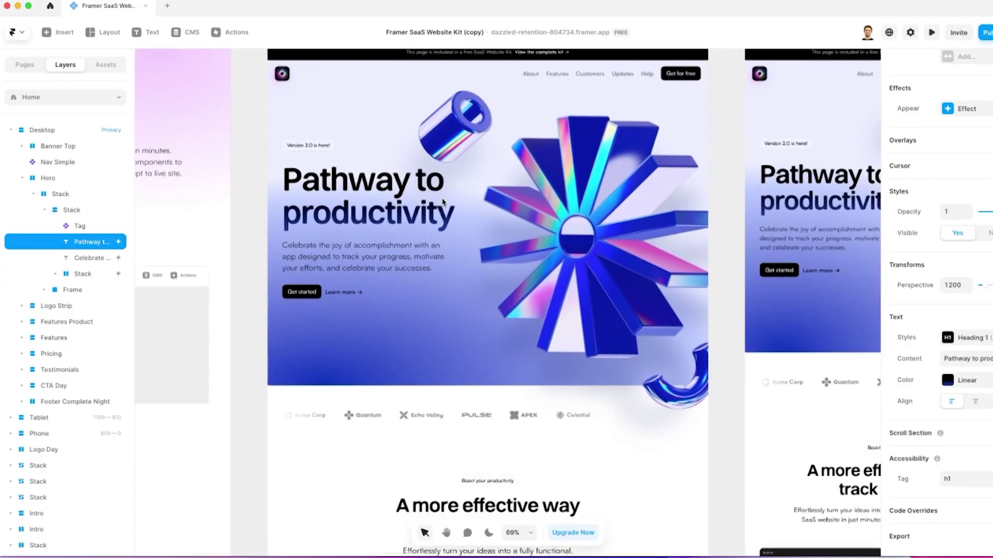
scroll(443, 202, down, 5)
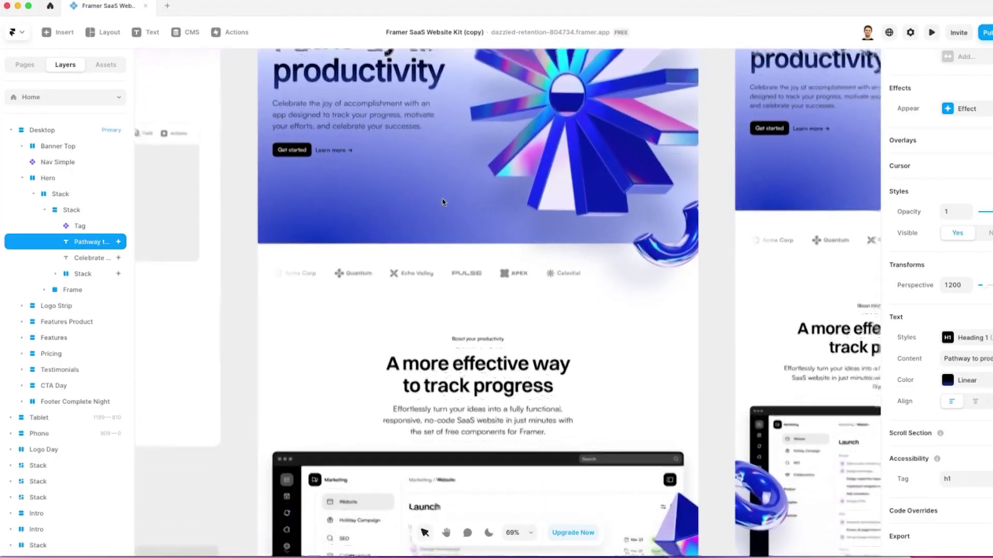
scroll(443, 202, down, 3)
scroll(443, 202, up, 5)
scroll(443, 201, up, 3)
Select the Shape Holo layer in the hero and show its Fill image settings.
click(579, 193)
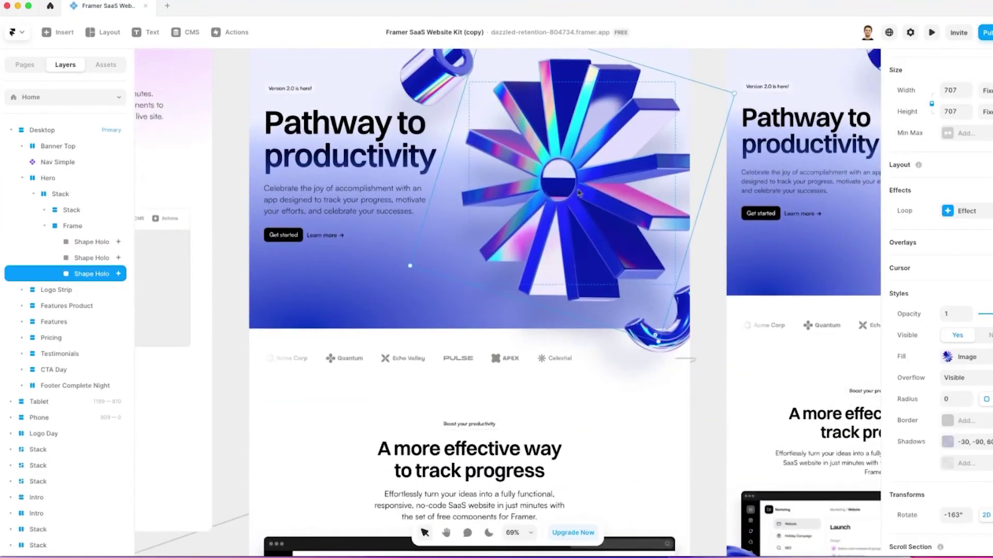
scroll(530, 172, up, 5)
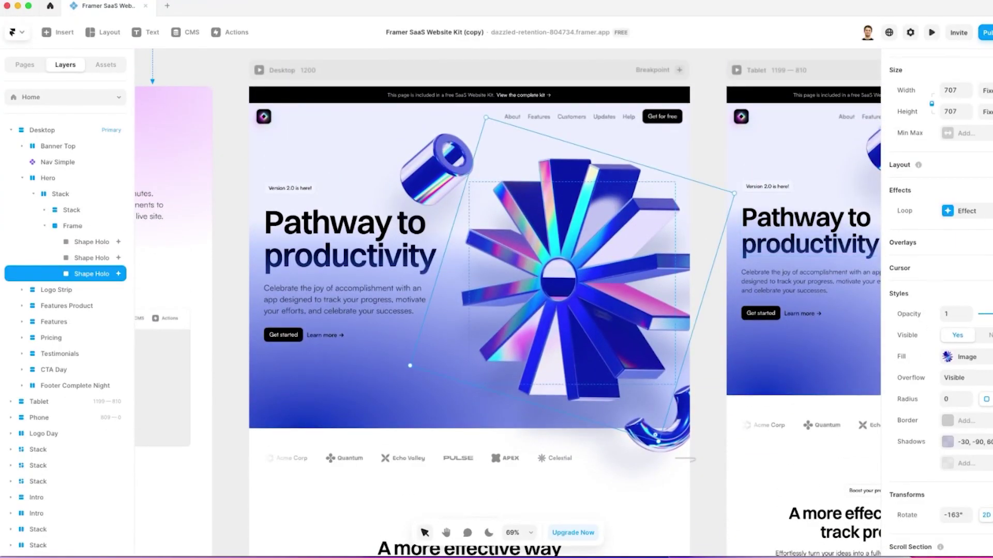
click(948, 357)
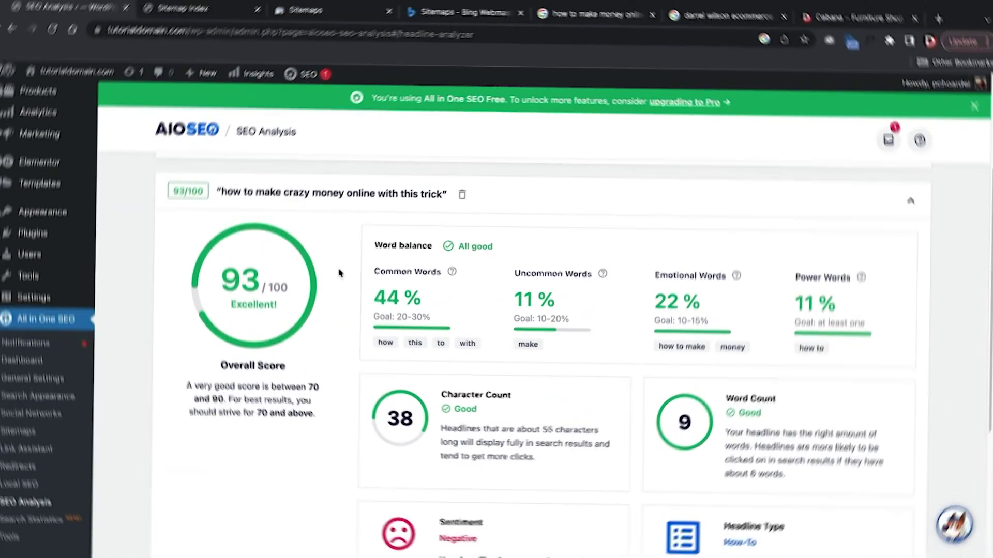
View the SEO audit checklist, then bring up WooCommerce's Accounts & Privacy settings.
click(207, 186)
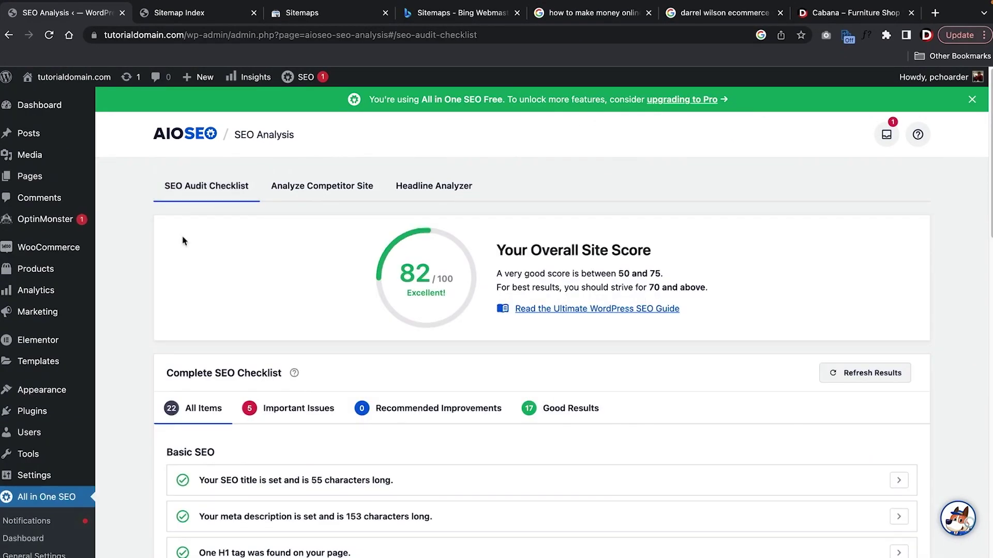
scroll(390, 325, down, 4)
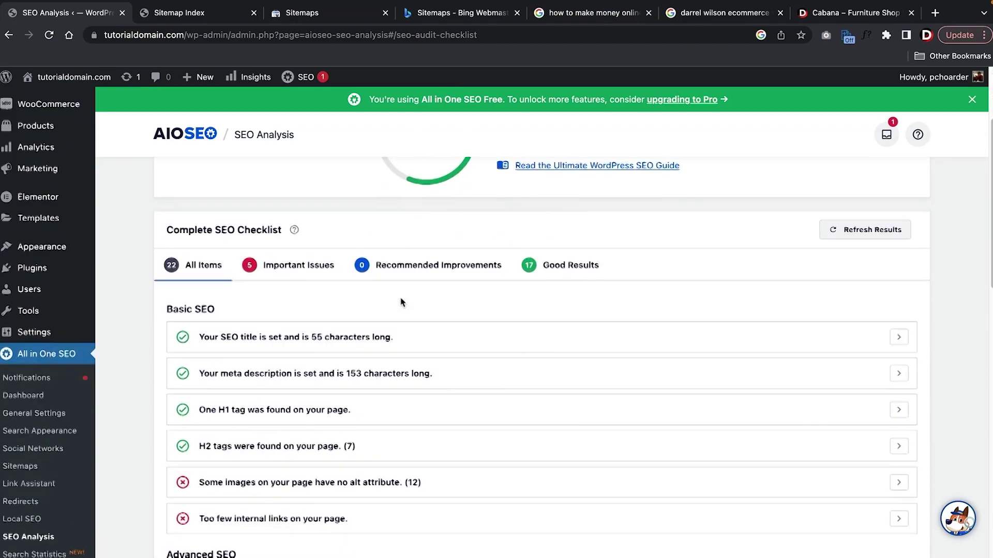
scroll(397, 300, down, 3)
scroll(397, 301, down, 2)
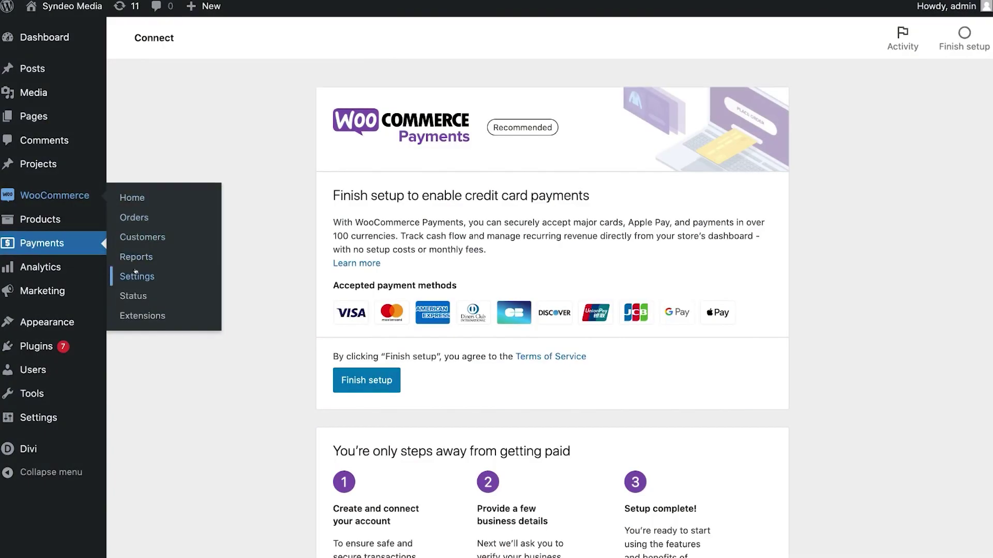
click(136, 276)
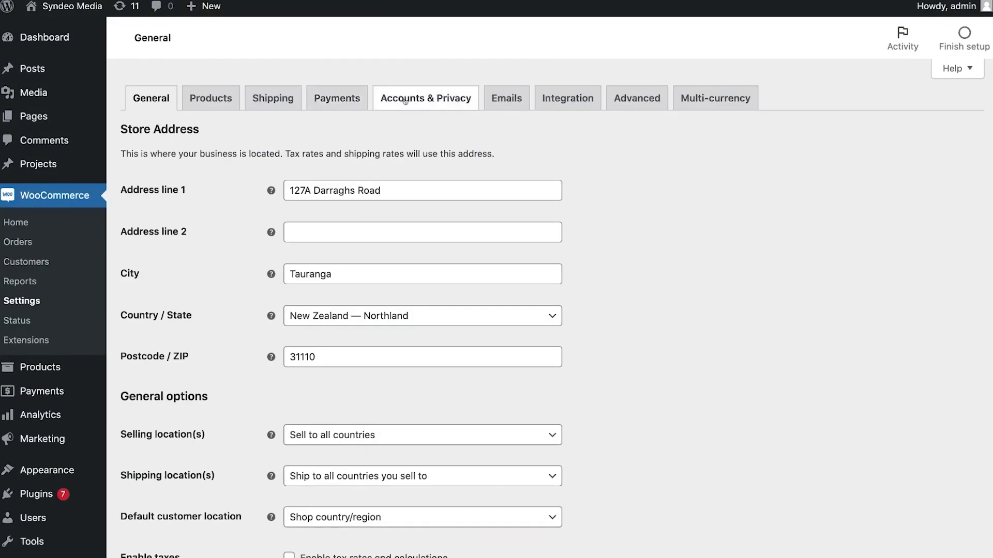
click(429, 98)
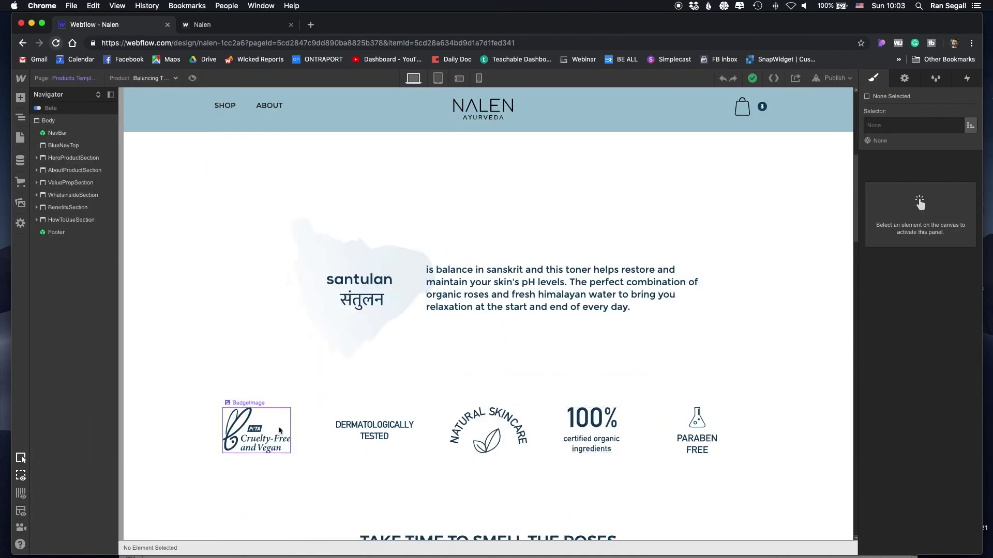
Inspect the Nalen page's BadgeList row of certification badges and confirm the placeholder text.
click(280, 431)
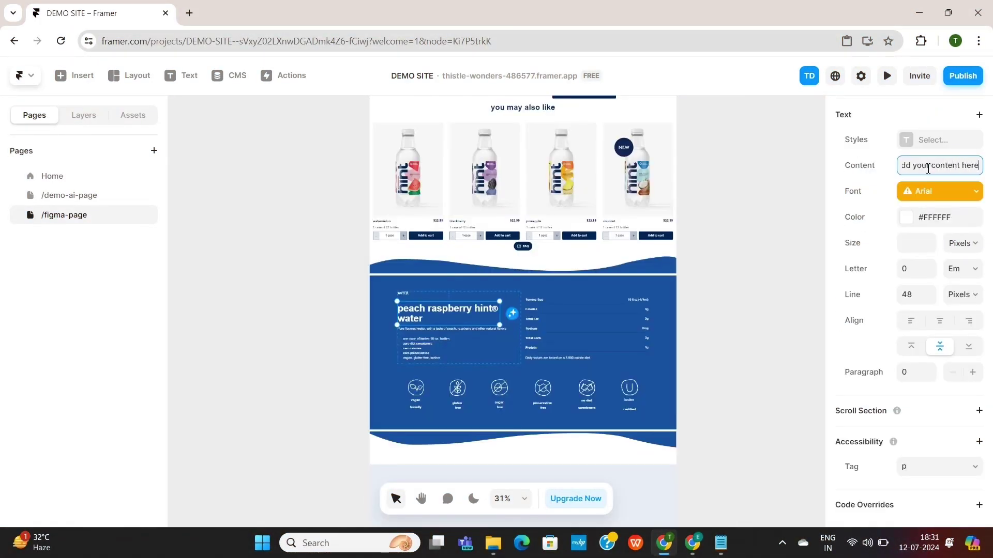
key(Return)
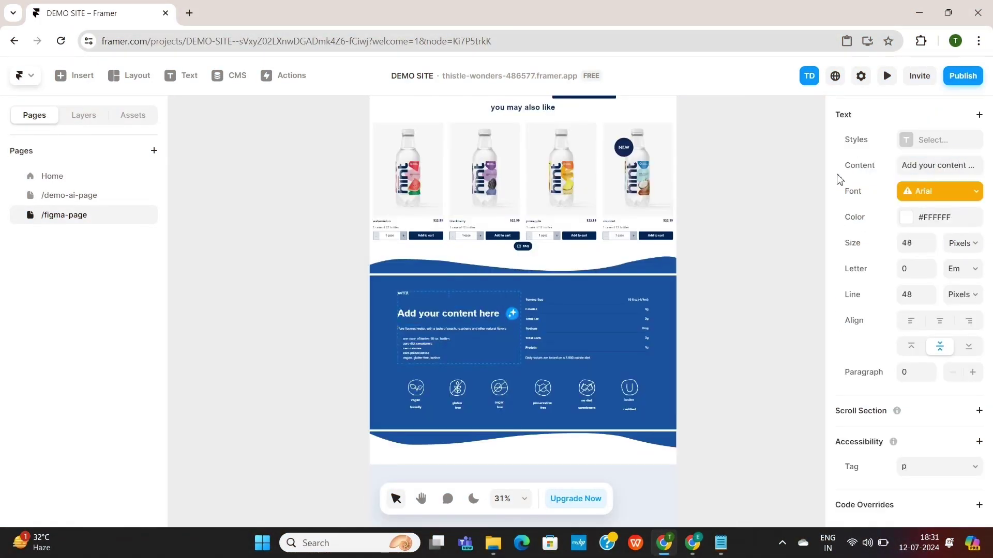
scroll(558, 232, down, 8)
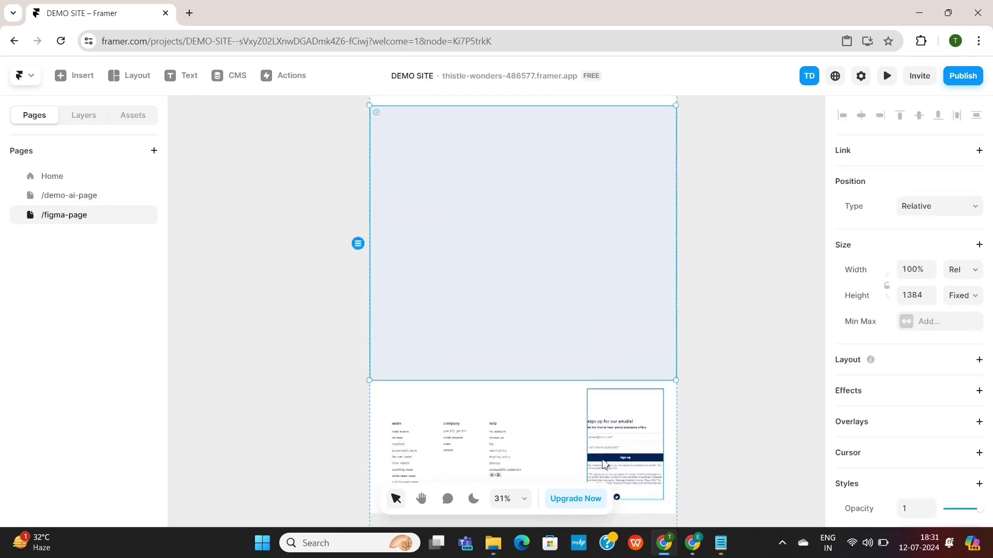
key(alt+Tab)
scroll(479, 442, down, 10)
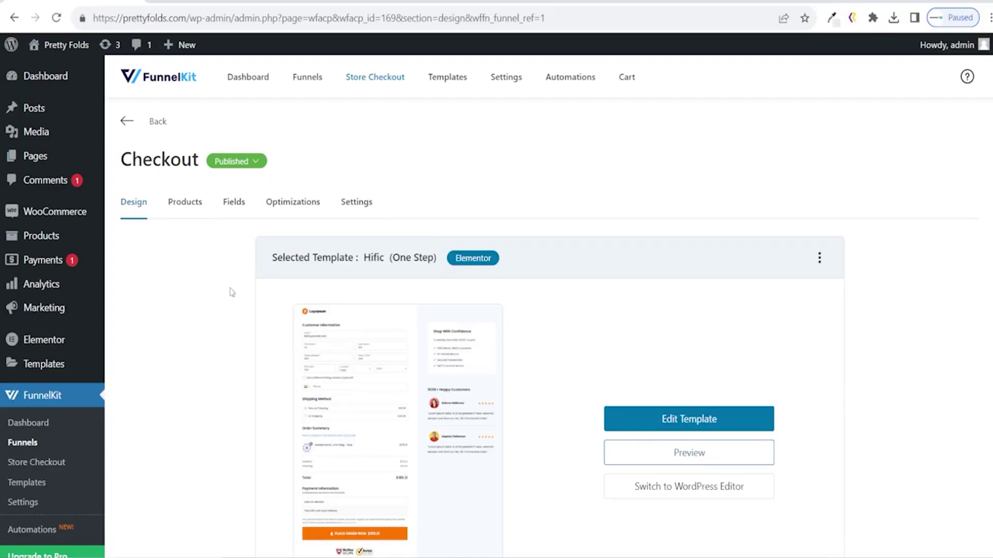
Add product #41, the LED Wrinkle Removal Device in white, under the checkout's Products.
click(549, 460)
click(403, 198)
text(LED)
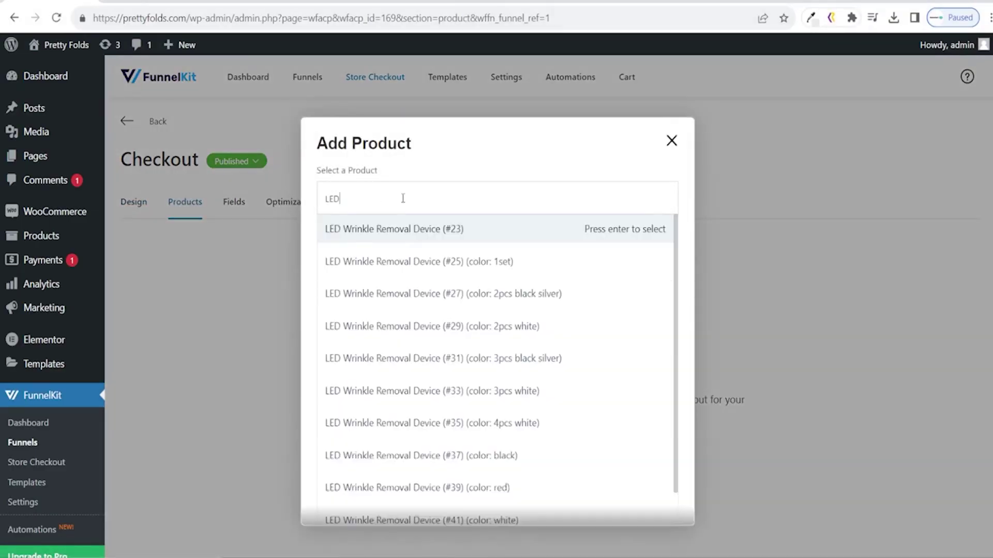
scroll(449, 265, down, 1)
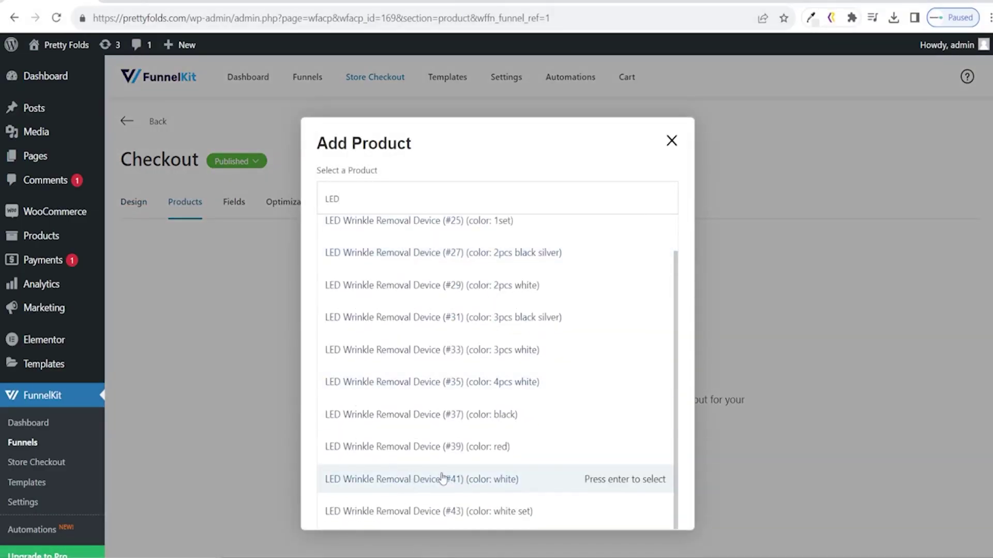
click(484, 479)
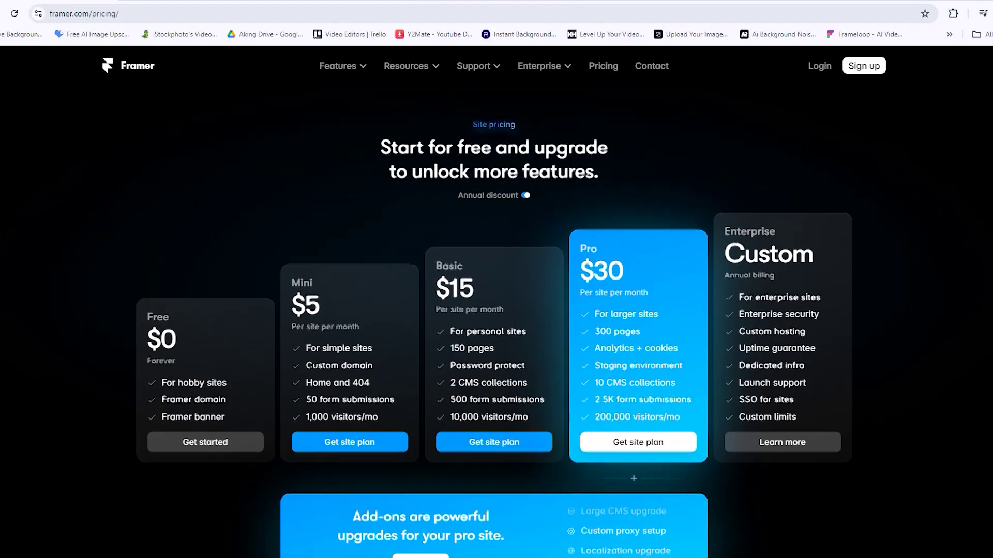
scroll(497, 310, down, 3)
scroll(496, 310, down, 2)
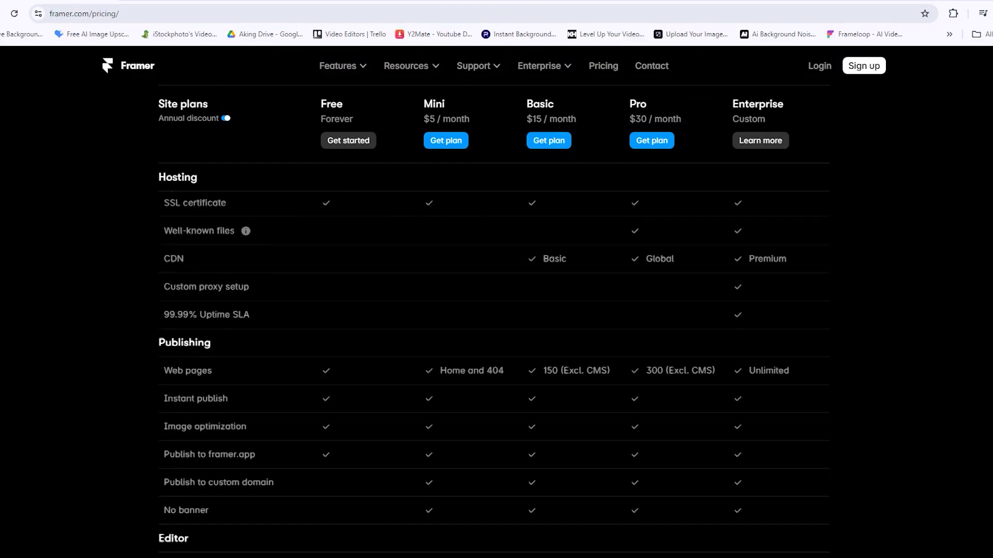
scroll(497, 310, down, 1)
scroll(496, 310, down, 1)
scroll(497, 311, down, 1)
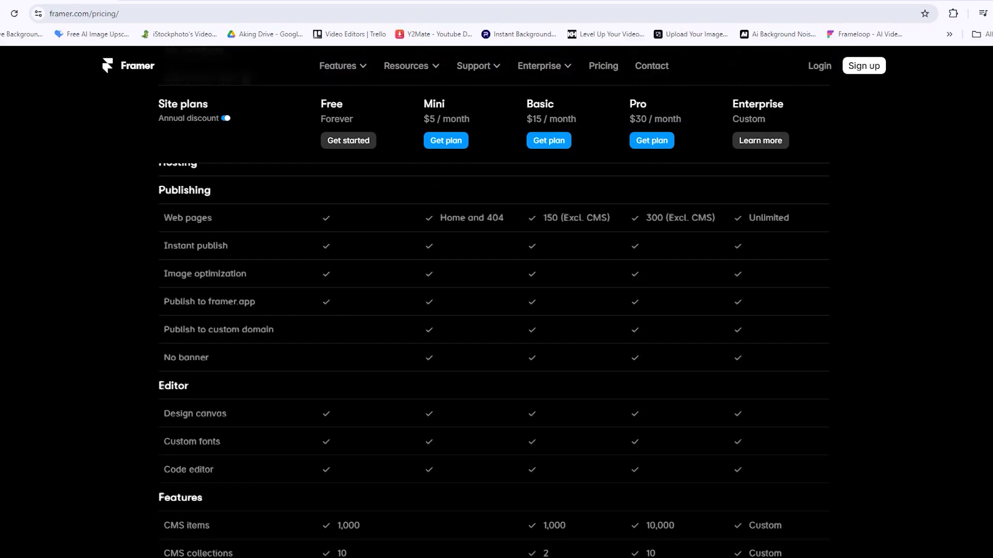
scroll(497, 310, down, 1)
scroll(497, 311, down, 1)
scroll(496, 310, down, 1)
scroll(496, 310, down, 1)
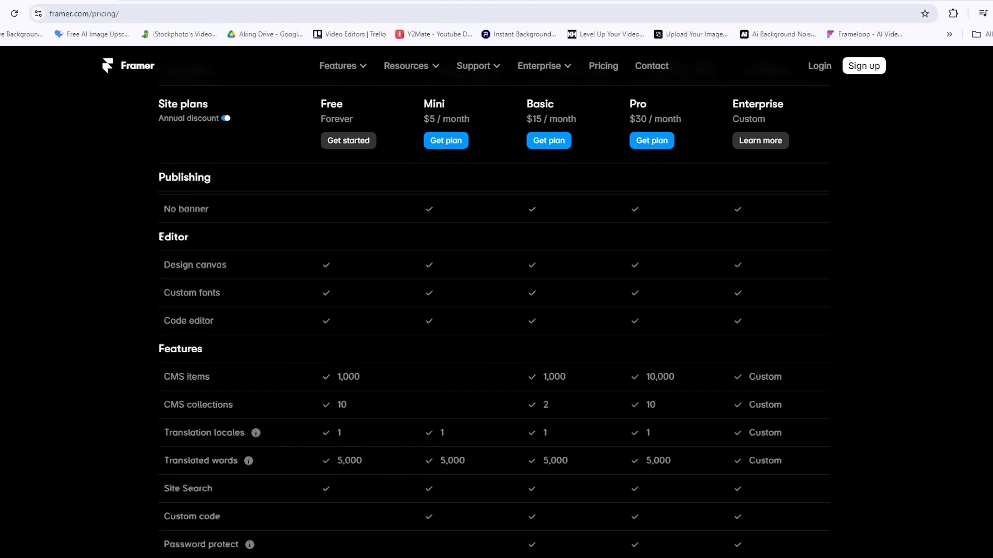
scroll(497, 310, down, 1)
scroll(496, 311, down, 1)
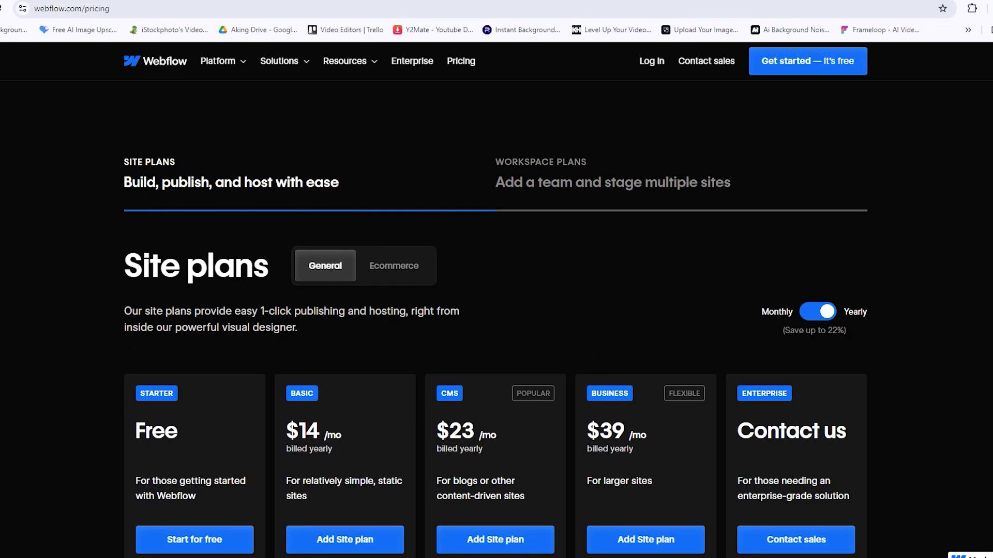
scroll(497, 310, down, 1)
scroll(496, 311, down, 1)
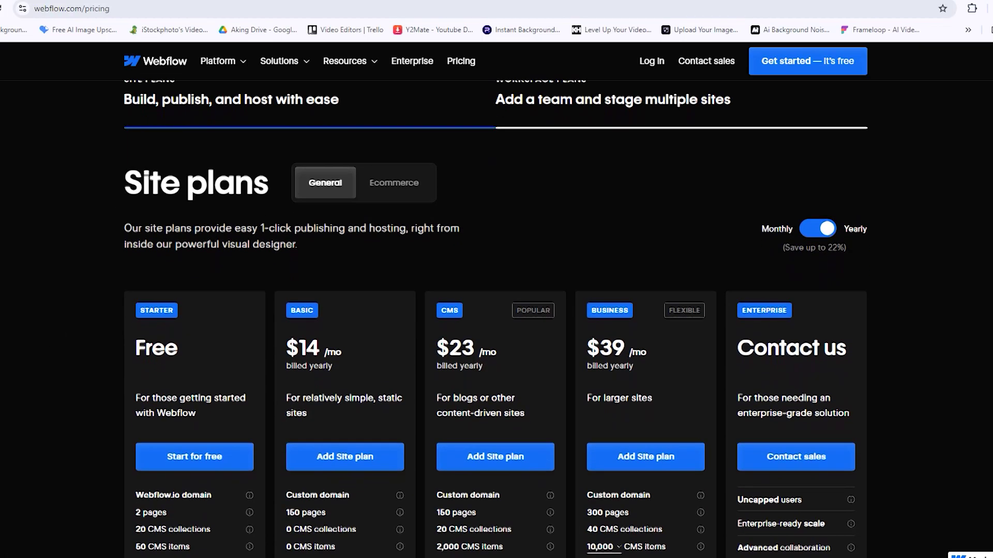
scroll(496, 310, down, 1)
scroll(497, 311, down, 1)
scroll(497, 311, down, 1)
scroll(496, 310, down, 1)
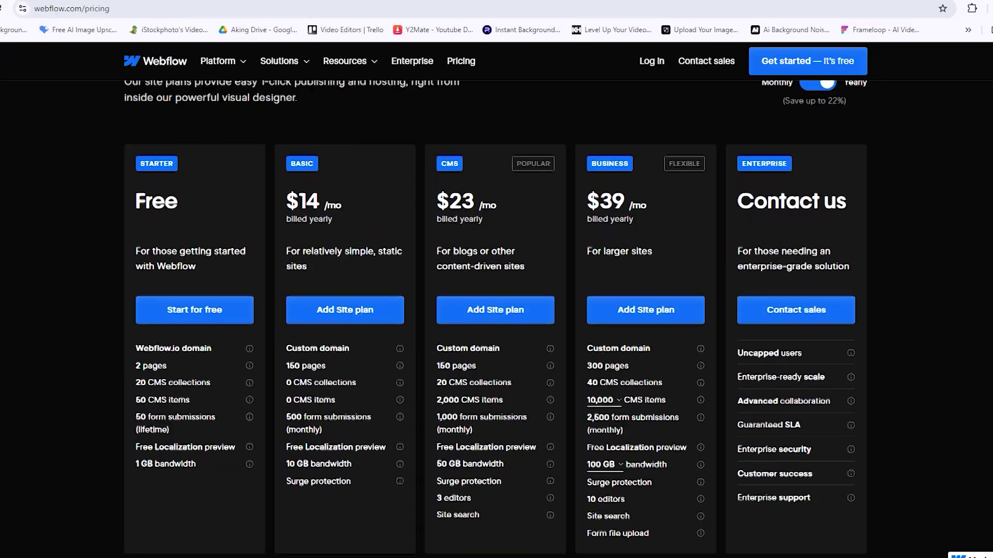
scroll(497, 311, down, 1)
scroll(497, 310, down, 2)
scroll(497, 310, down, 2)
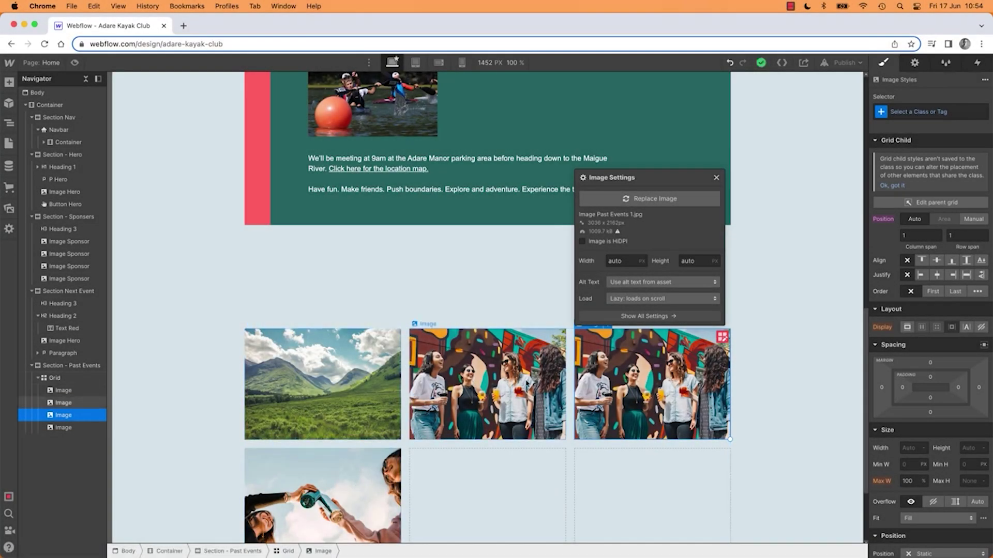
Delete the duplicate Past Events photo and select the mountain landscape image.
key(Delete)
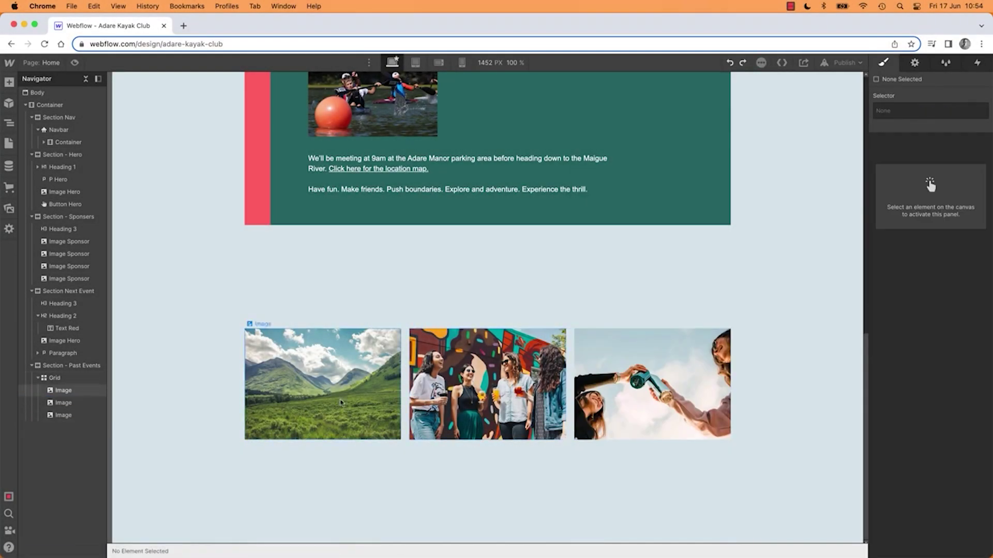
click(278, 367)
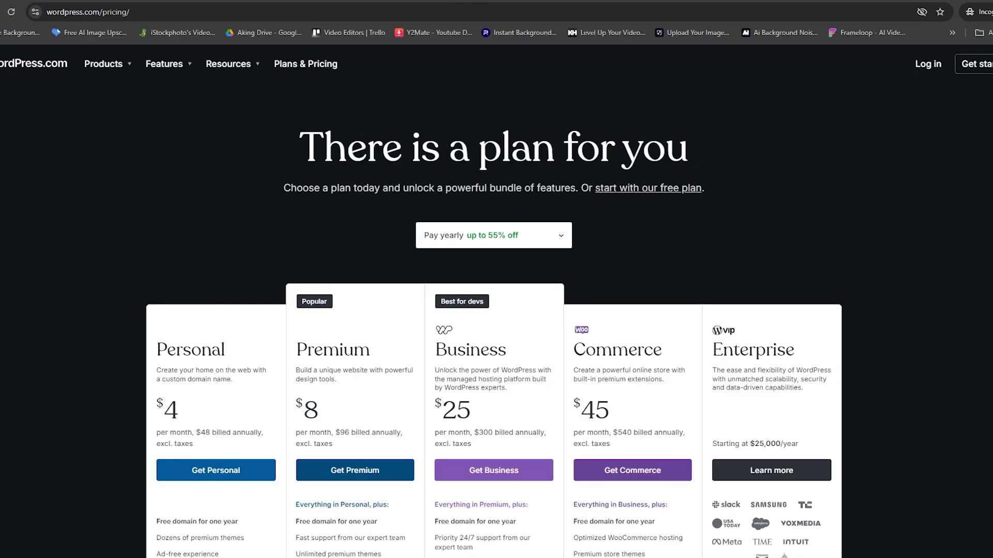
scroll(496, 311, down, 3)
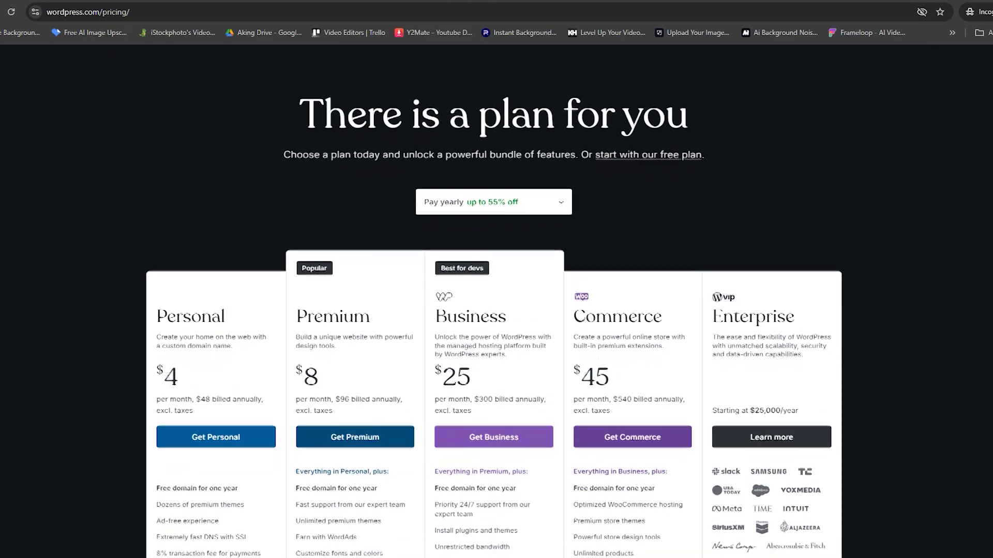
scroll(497, 310, down, 5)
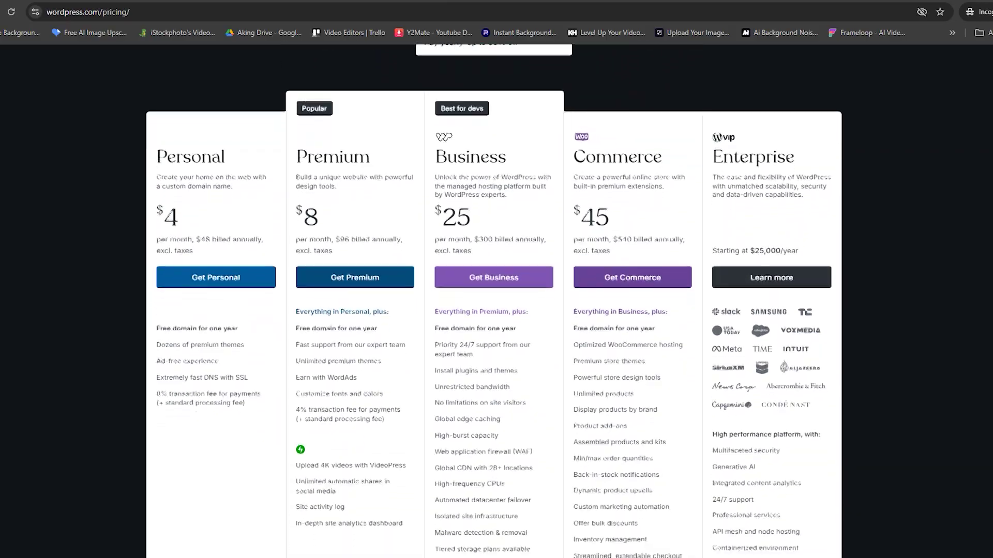
scroll(497, 310, down, 5)
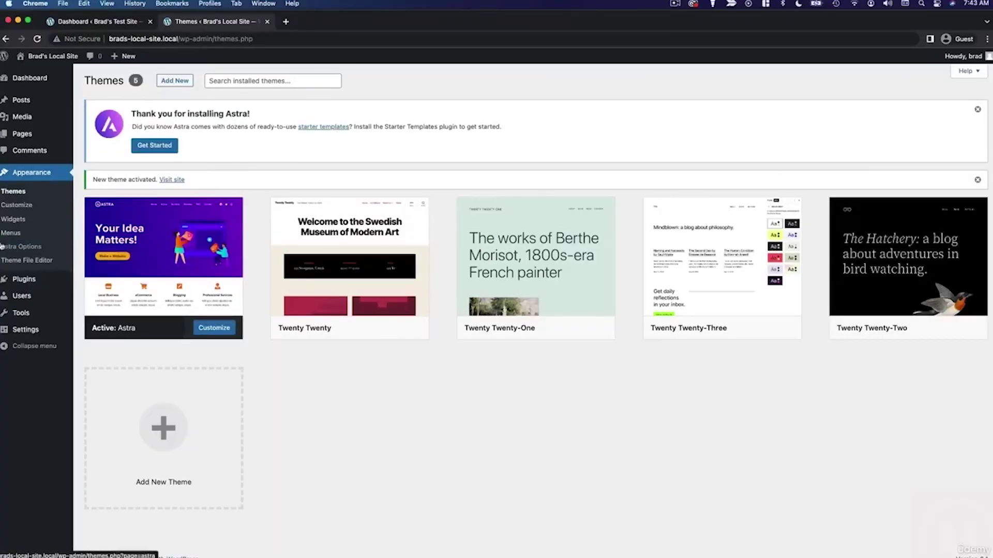
Open the Astra theme options.
click(20, 246)
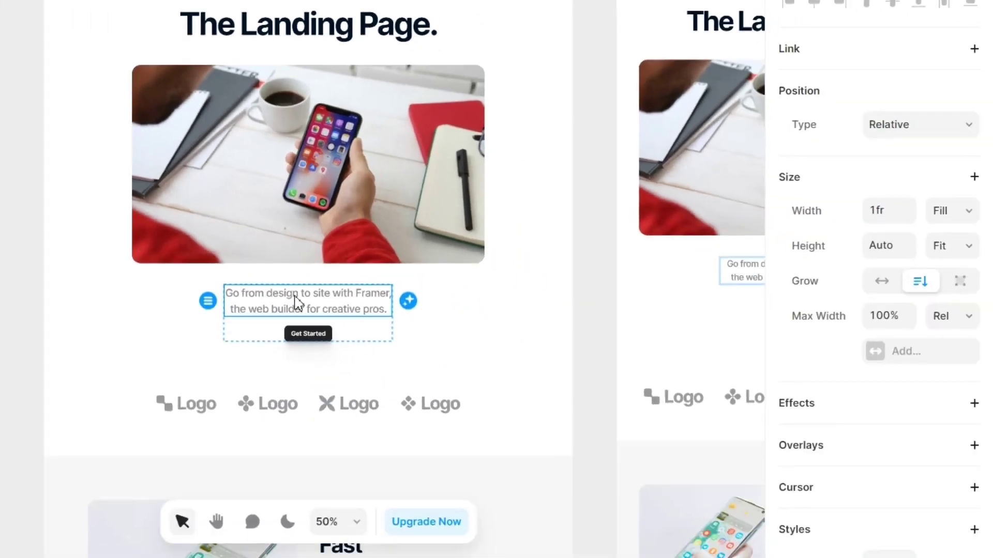
scroll(833, 233, down, 3)
scroll(842, 346, down, 2)
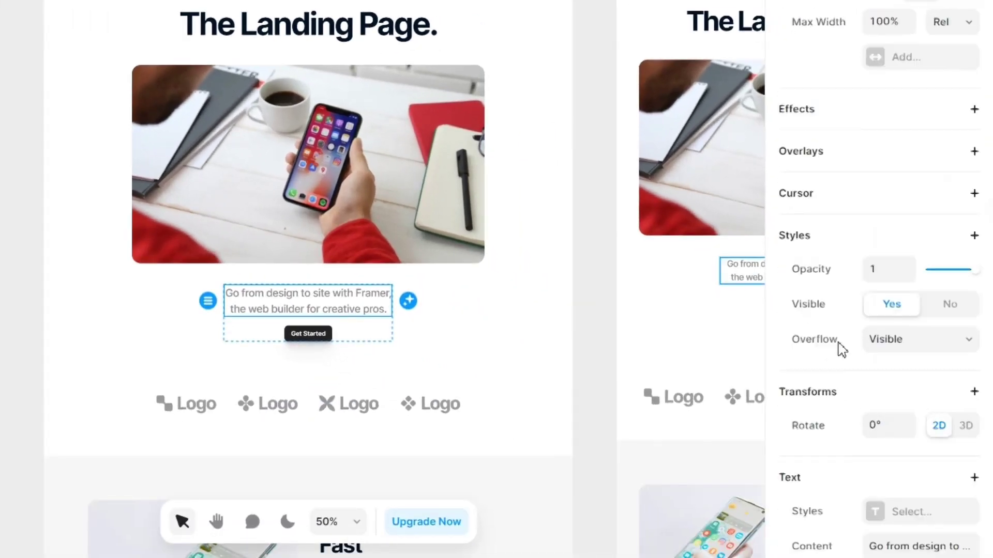
scroll(842, 346, down, 5)
scroll(841, 347, down, 2)
scroll(842, 347, up, 1)
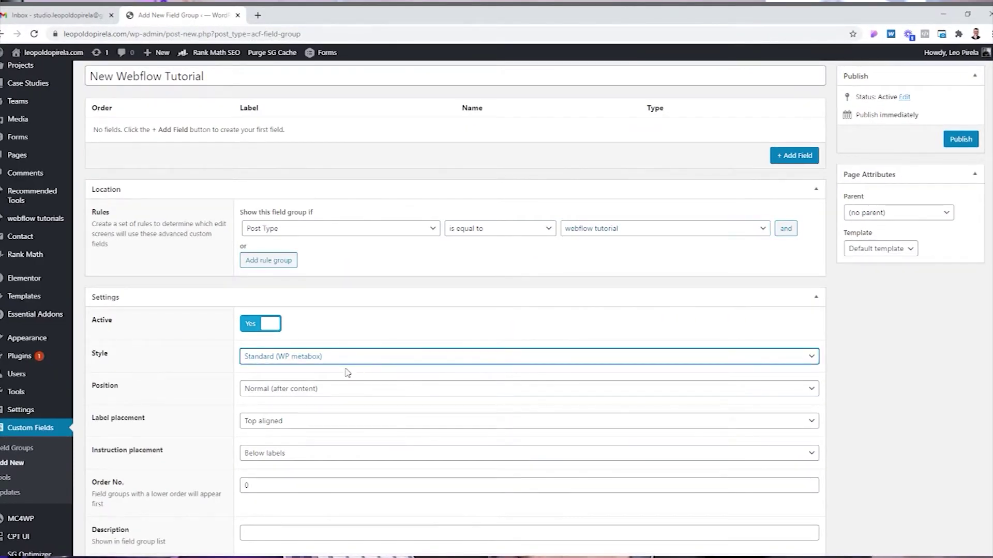
scroll(330, 311, down, 3)
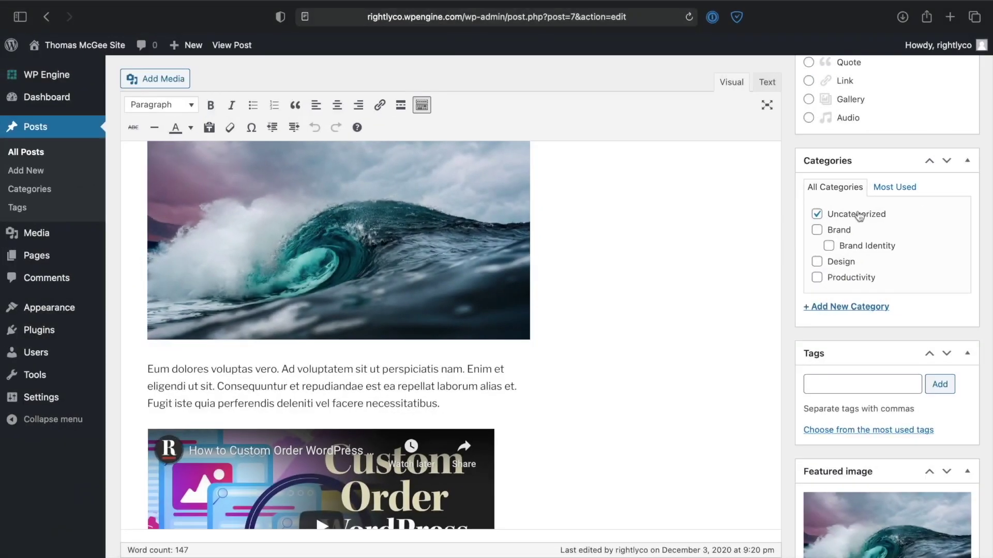
scroll(786, 256, down, 2)
scroll(786, 256, up, 3)
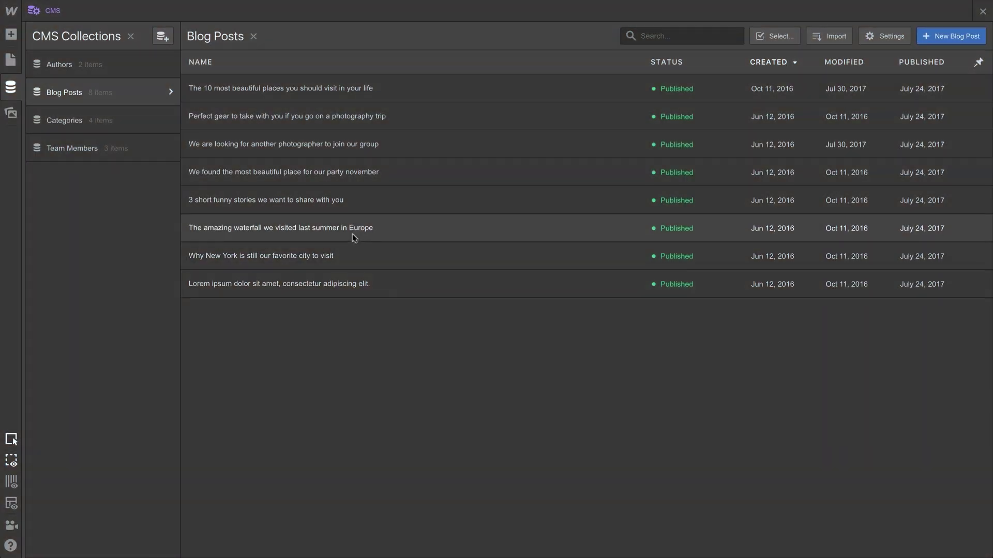
Open 'The 10 most beautiful places' post, then the '5 Great Web Design Resources' post.
click(356, 91)
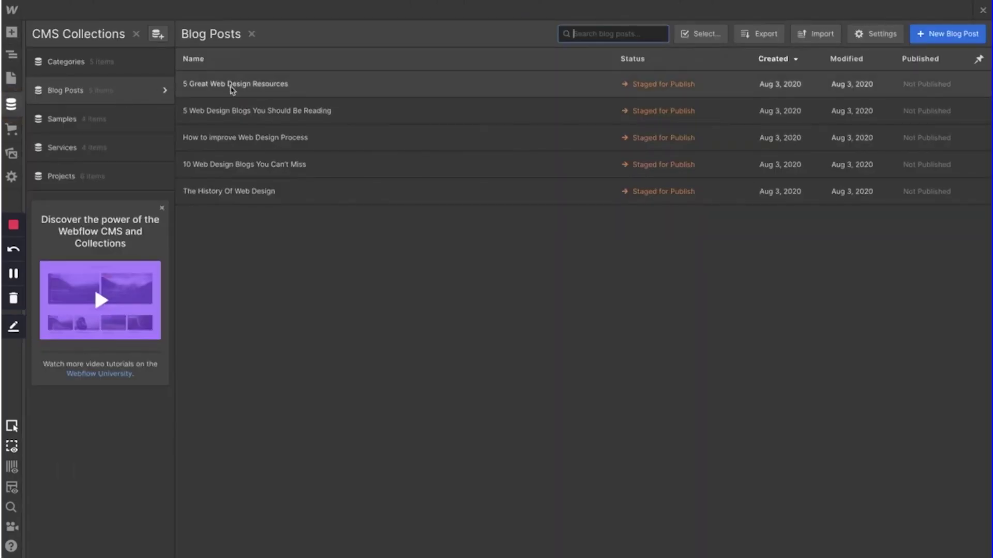
click(230, 84)
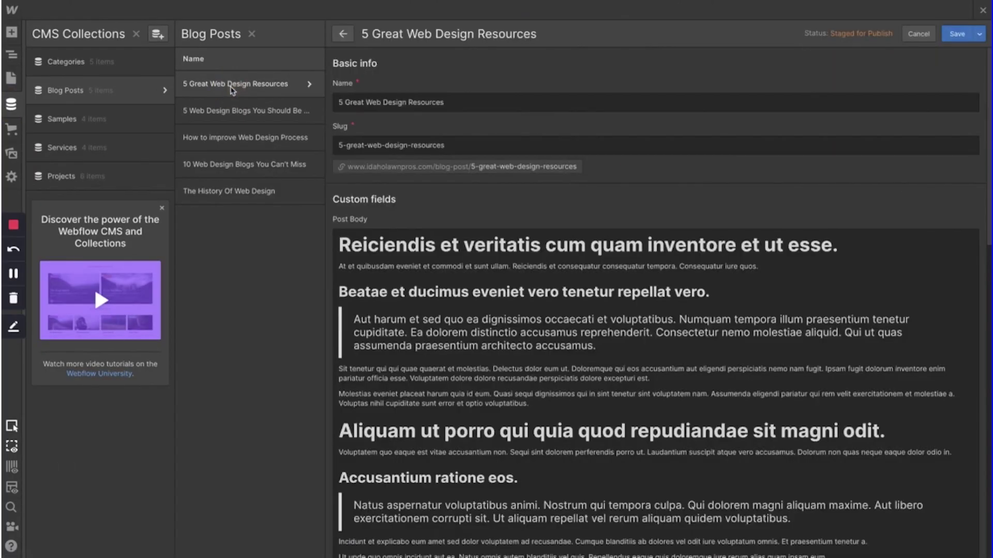
scroll(386, 199, down, 10)
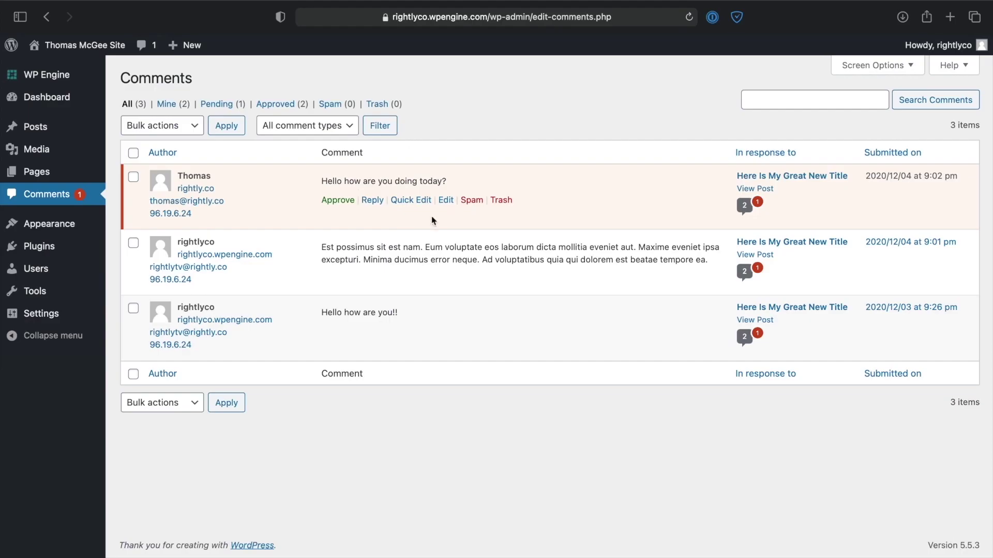
Visit WordPress's General settings, then its Discussion settings.
click(35, 313)
scroll(611, 265, down, 5)
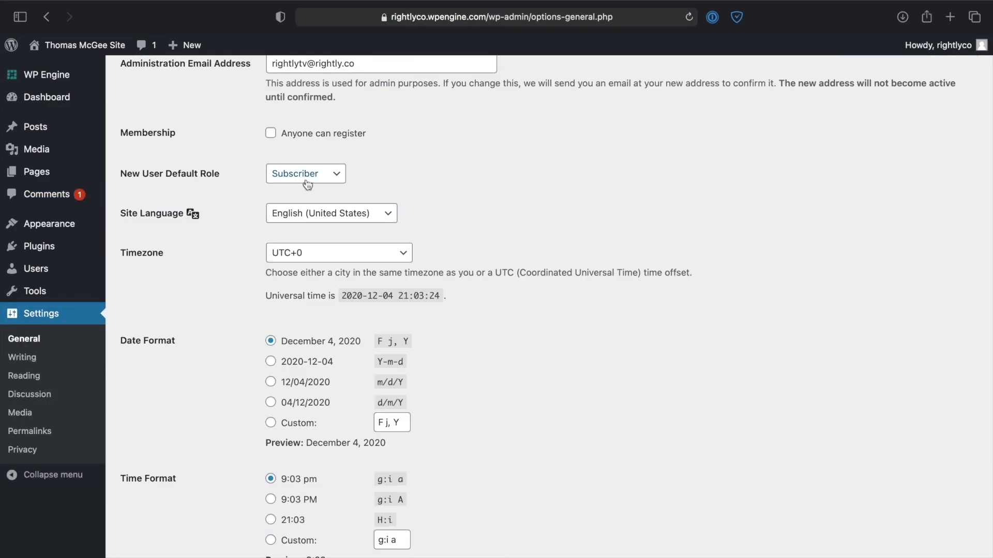
scroll(316, 260, down, 1)
click(30, 397)
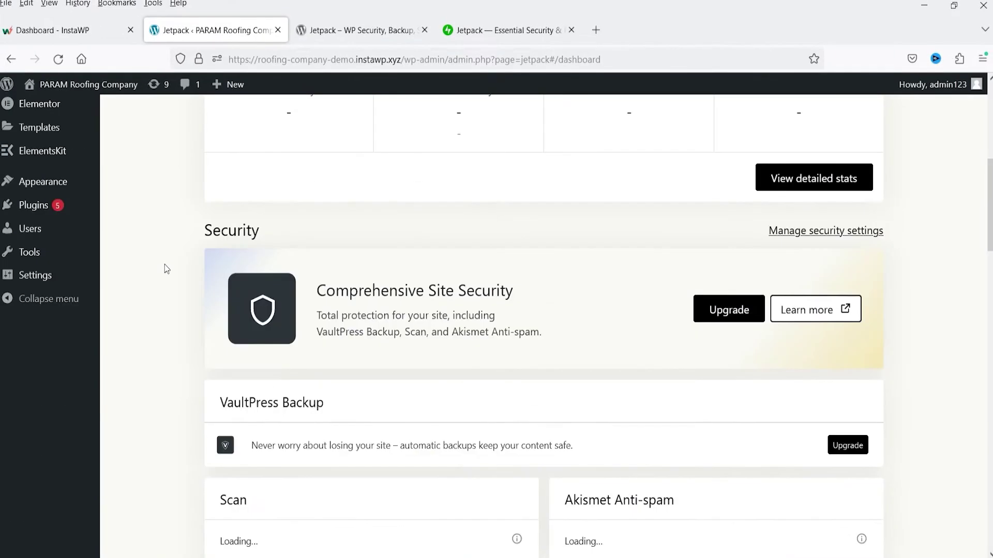
scroll(165, 269, up, 3)
scroll(465, 326, down, 3)
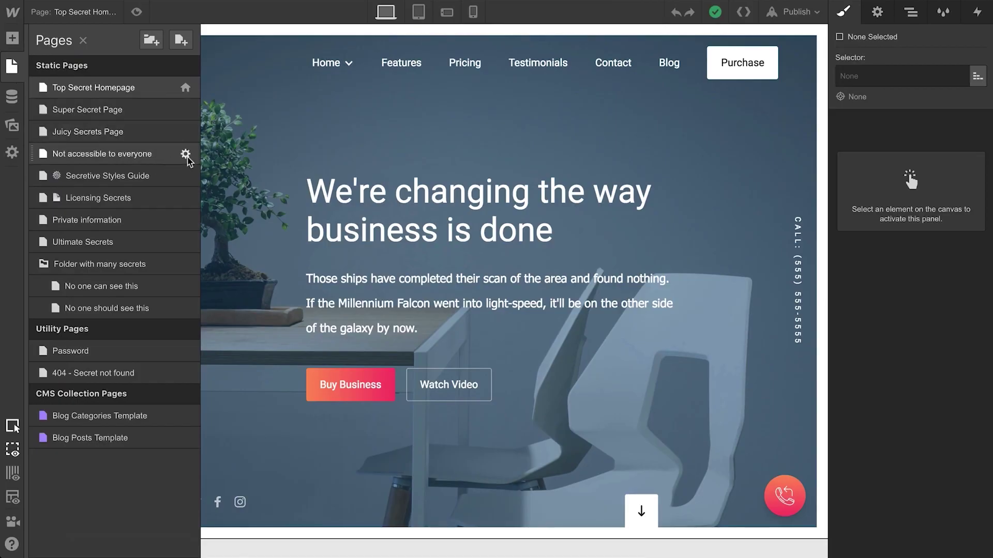
Turn on Password Protection for 'Not accessible to everyone' and set a filter condition to equals.
click(185, 154)
click(223, 359)
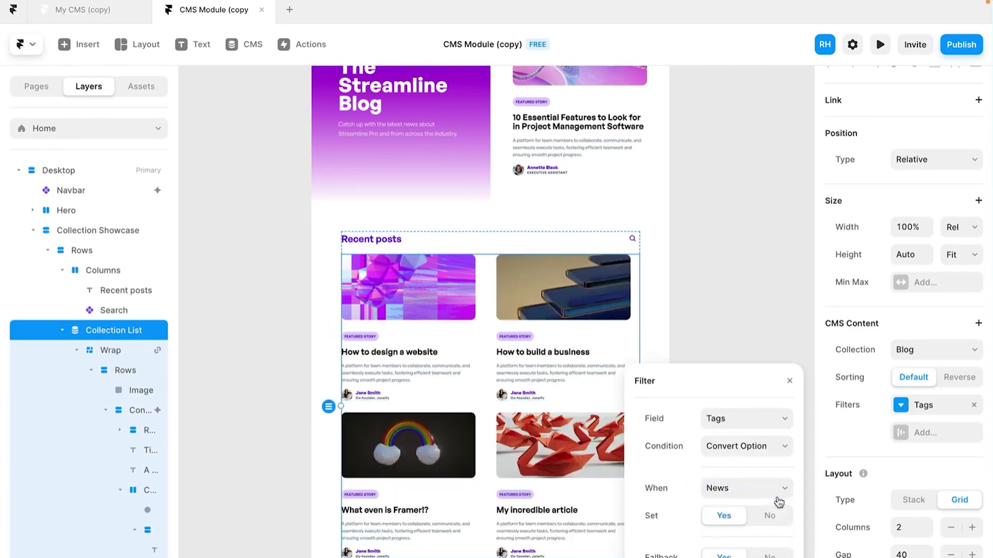
click(742, 420)
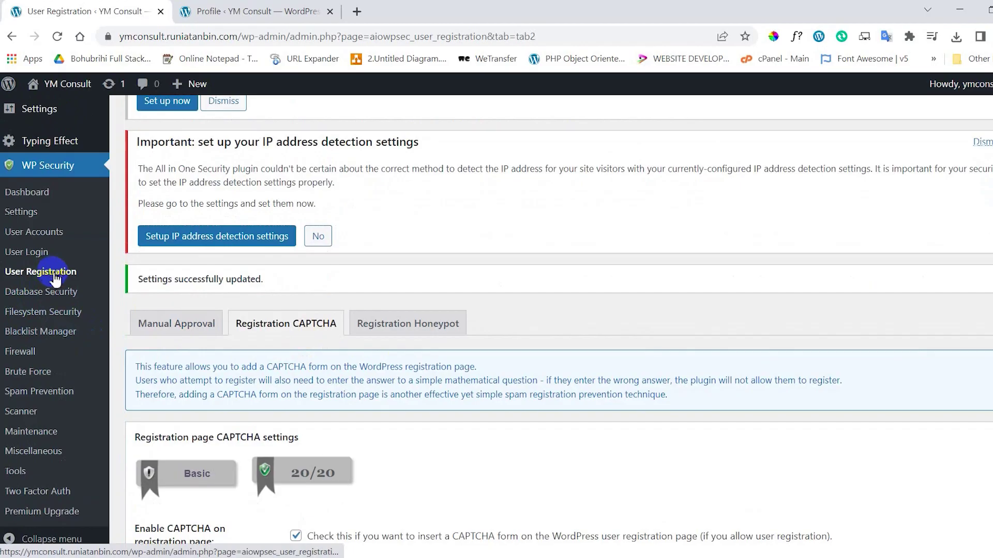
Go to the WP Security Firewall settings.
click(21, 352)
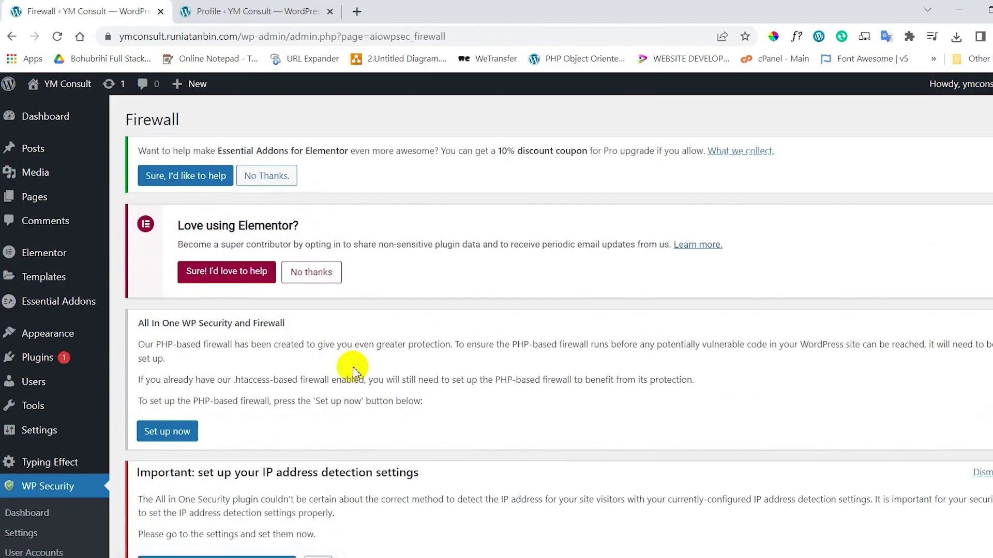
scroll(124, 127, down, 5)
scroll(299, 288, down, 3)
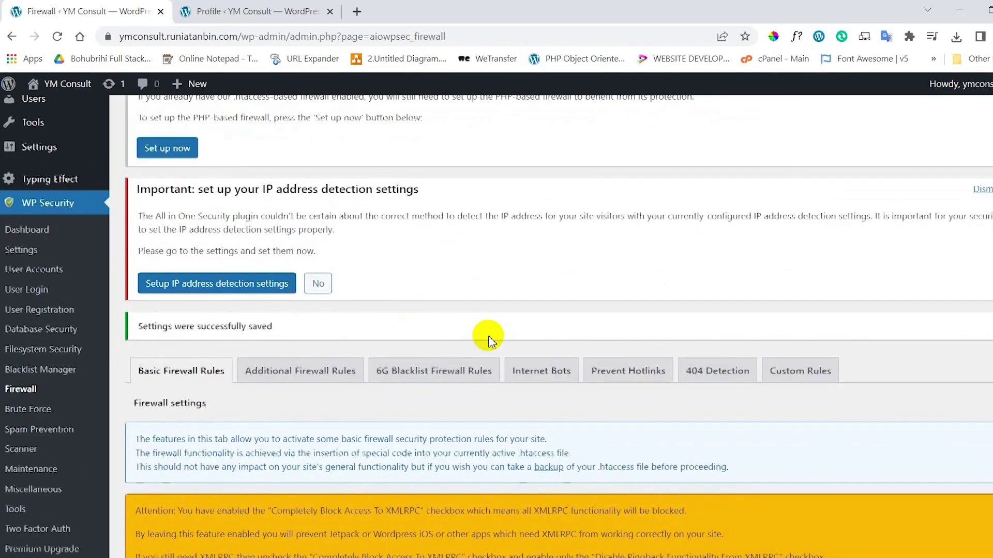
scroll(487, 334, down, 5)
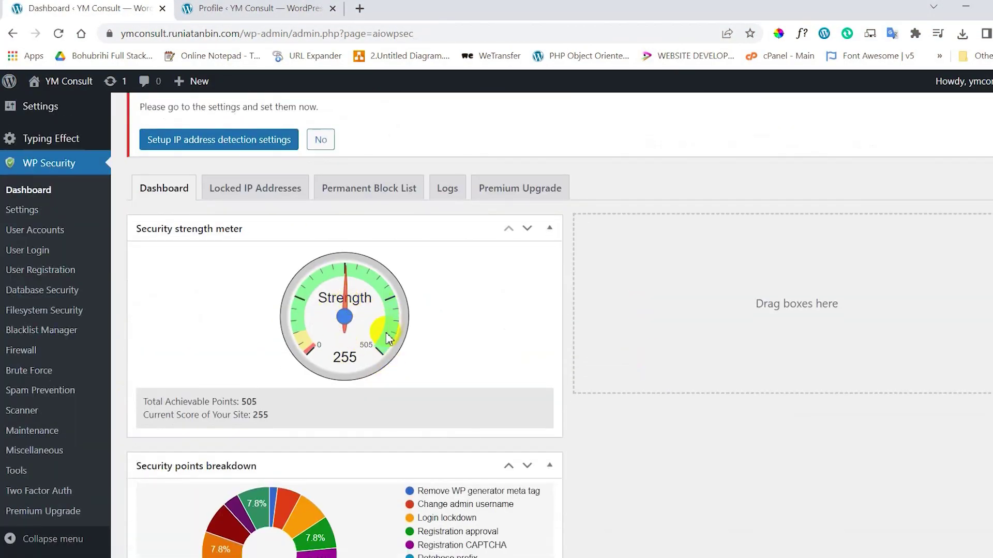
scroll(389, 335, down, 3)
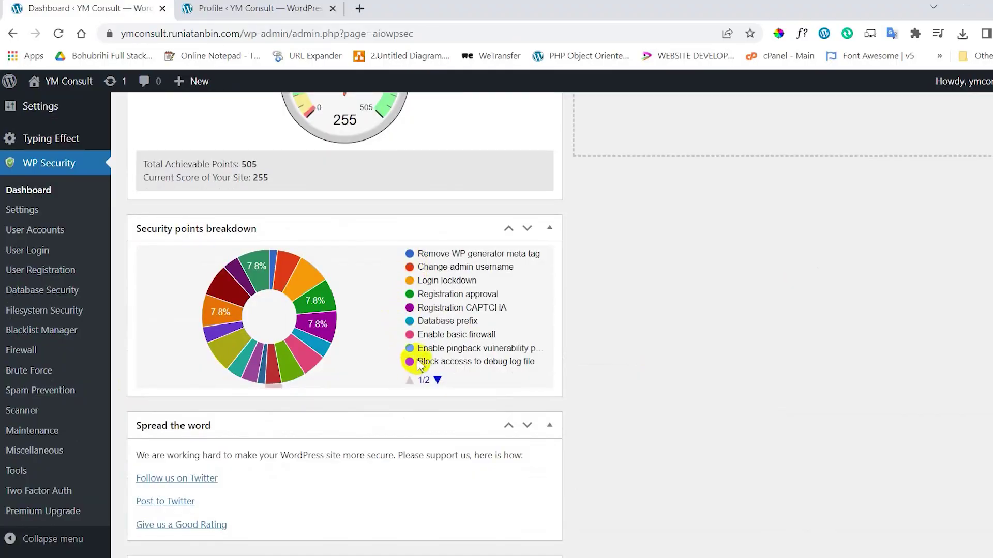
scroll(419, 358, down, 2)
scroll(419, 359, up, 10)
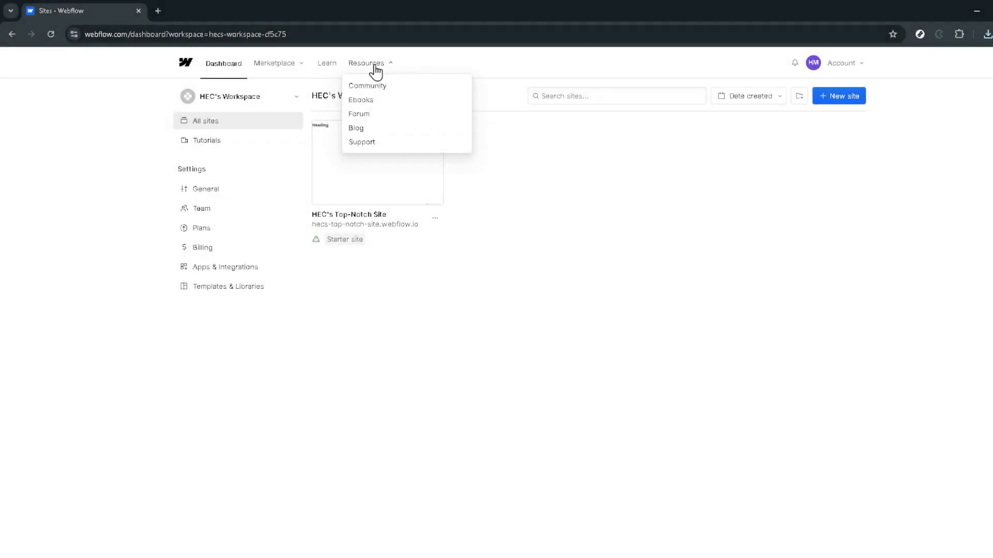
Bring up Webflow's support portal, then the help desk's support ticket list.
click(362, 142)
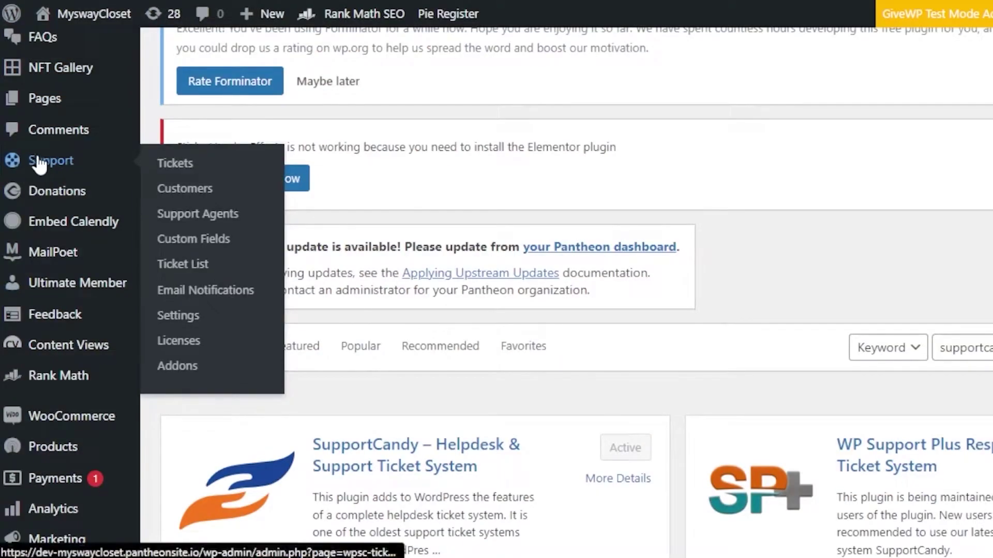
click(39, 160)
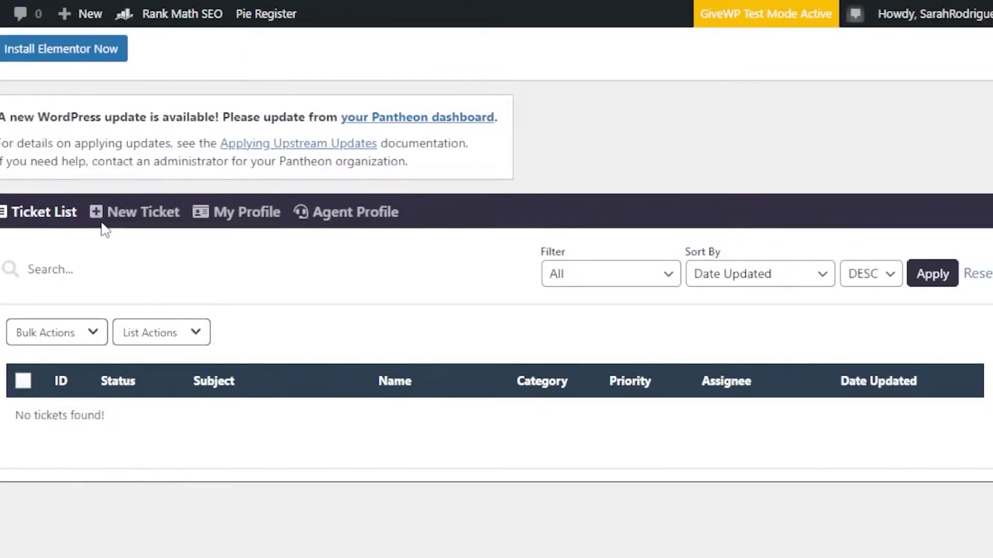
View the New Ticket form, then the Fluent Support Business Inboxes section.
click(133, 212)
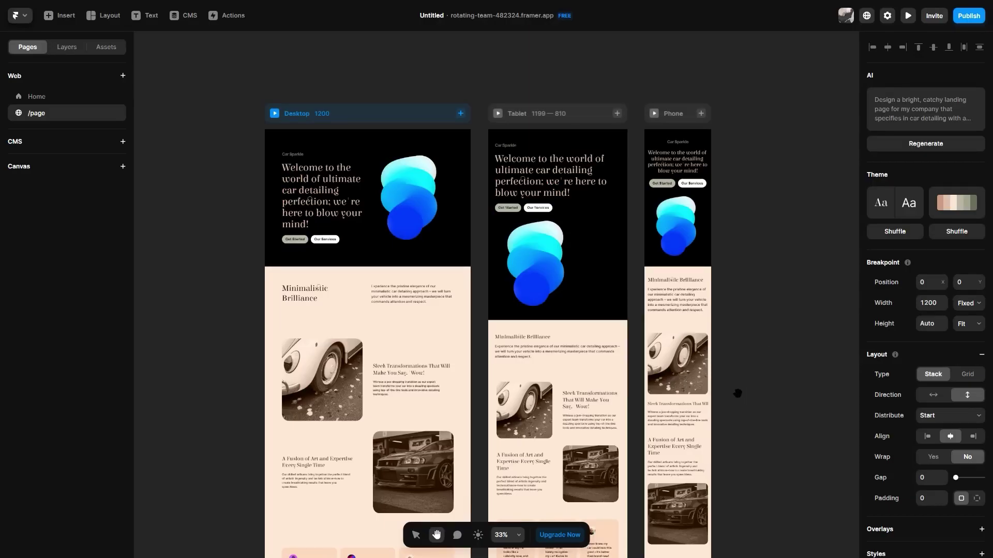
drag(740, 393, 748, 375)
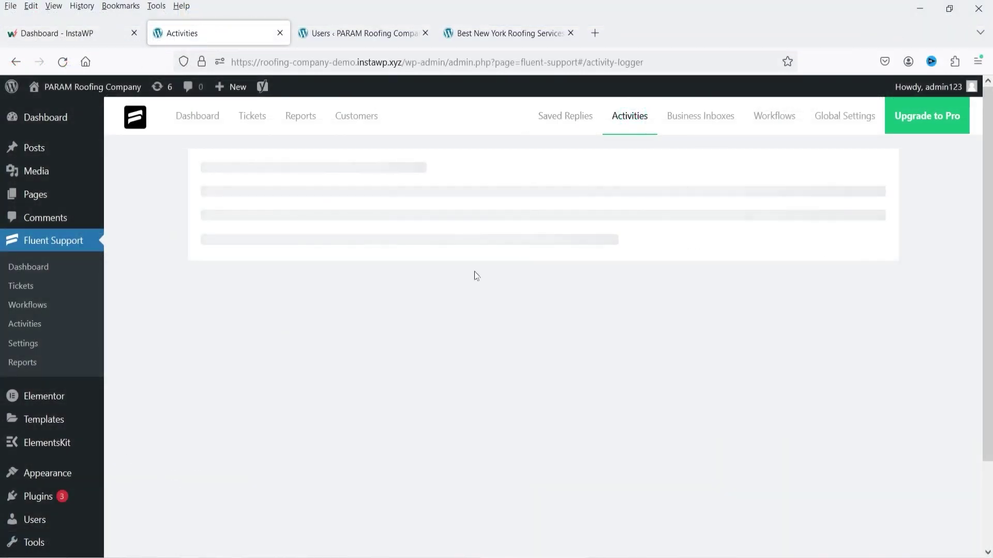
click(700, 116)
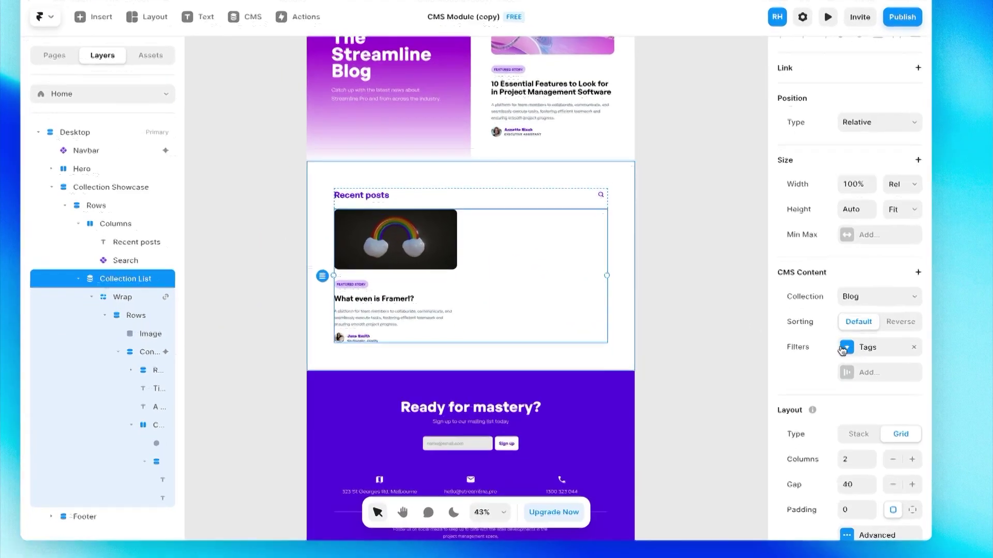
Check the Tags filter's field, then add an 'about' page and return to Home.
click(845, 348)
click(698, 355)
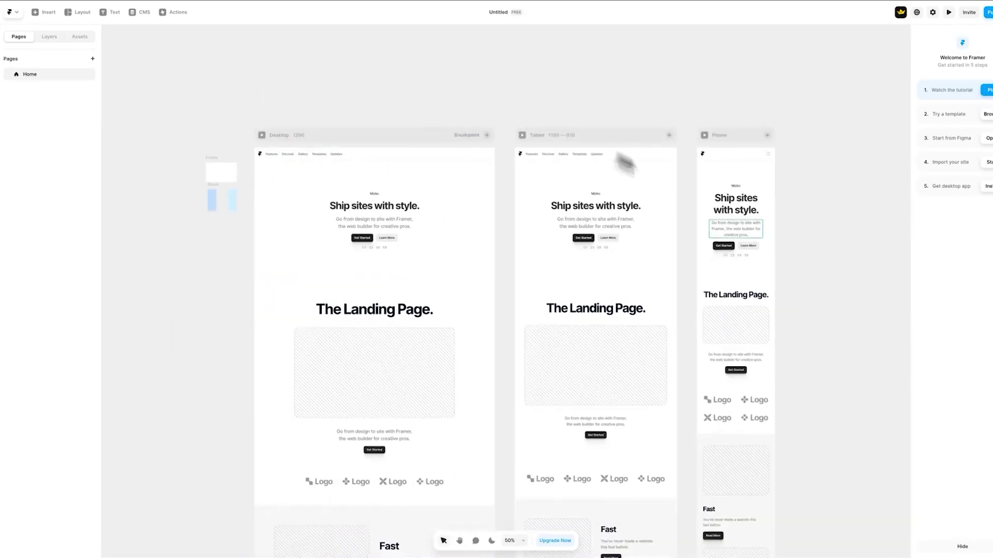
click(93, 60)
text(/about)
key(ctrl+minus)
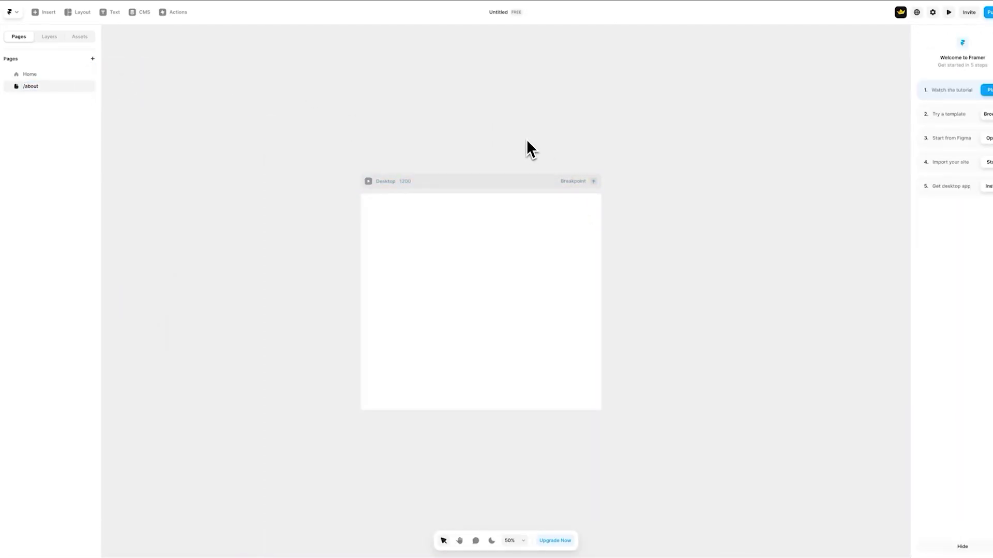
click(29, 74)
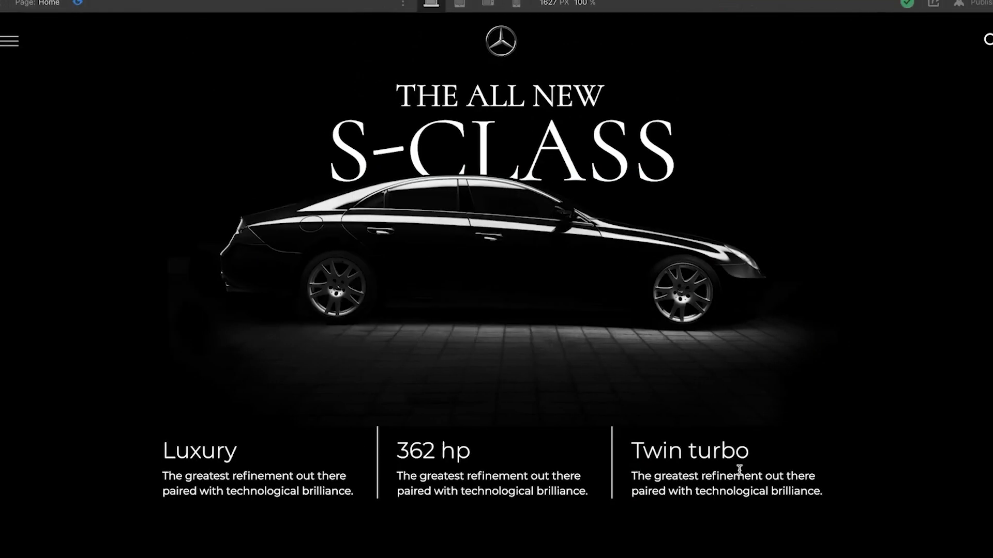
Exit Preview and select hero_section in the Navigator.
click(76, 3)
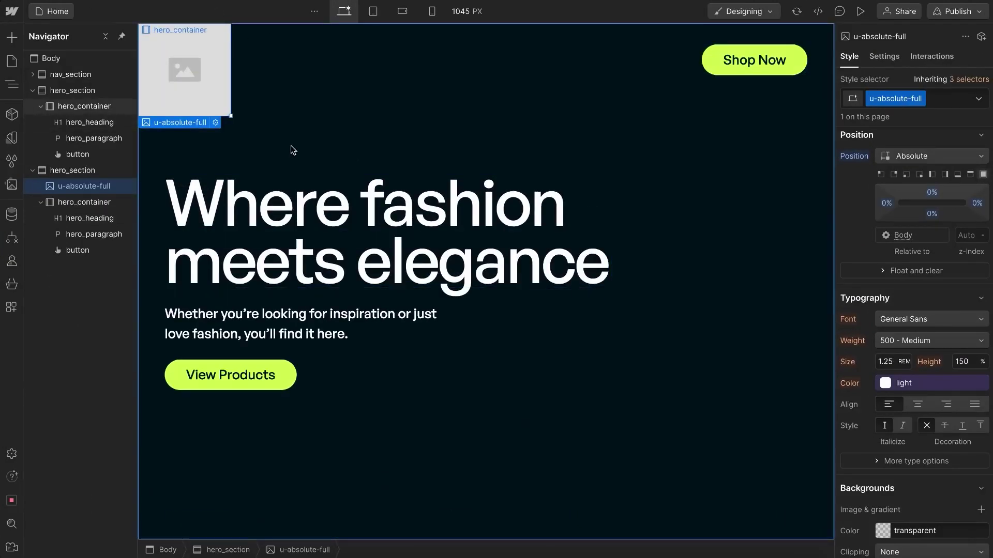
scroll(294, 150, up, 3)
click(73, 170)
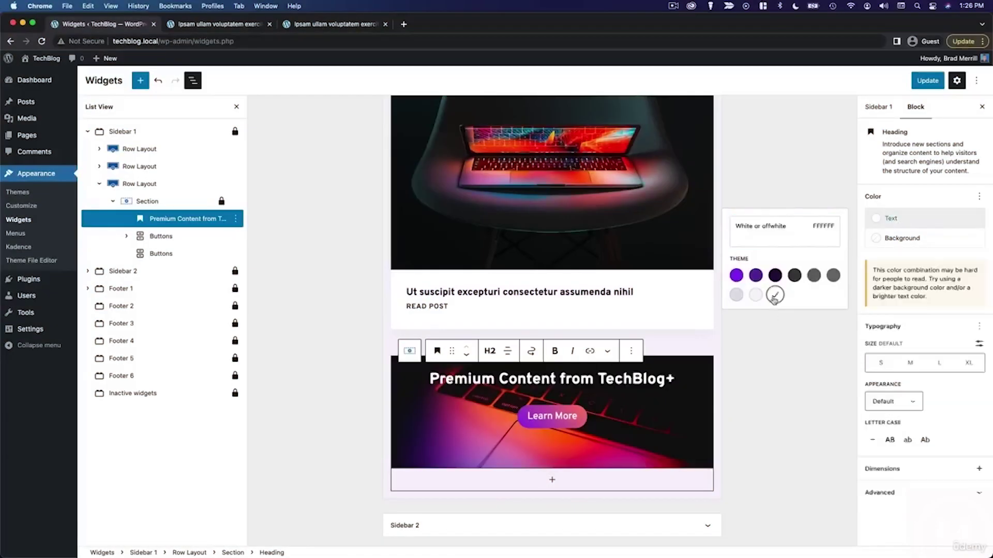
Deselect the white-text heading and check it on the live techblog.local blog.
click(792, 336)
scroll(791, 336, down, 4)
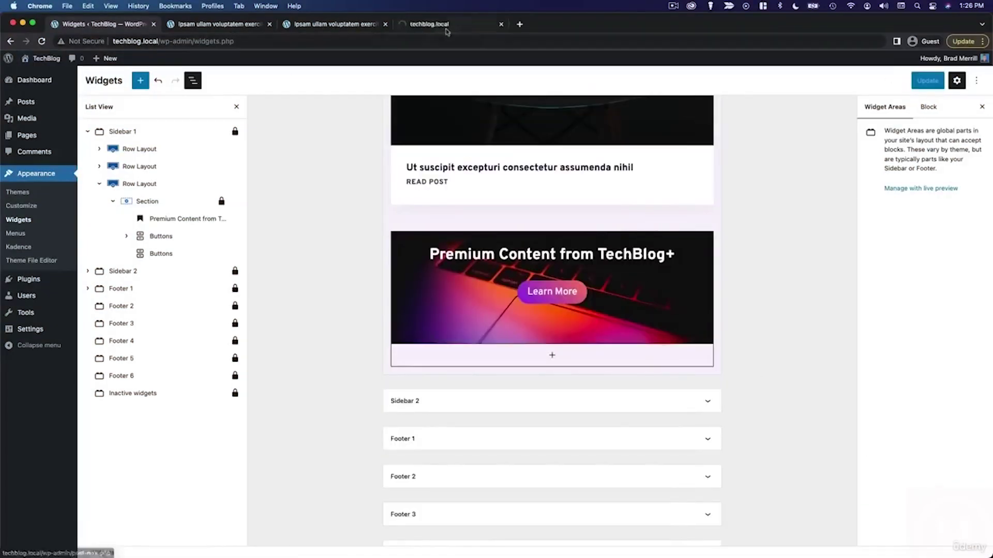
click(429, 24)
scroll(744, 334, down, 5)
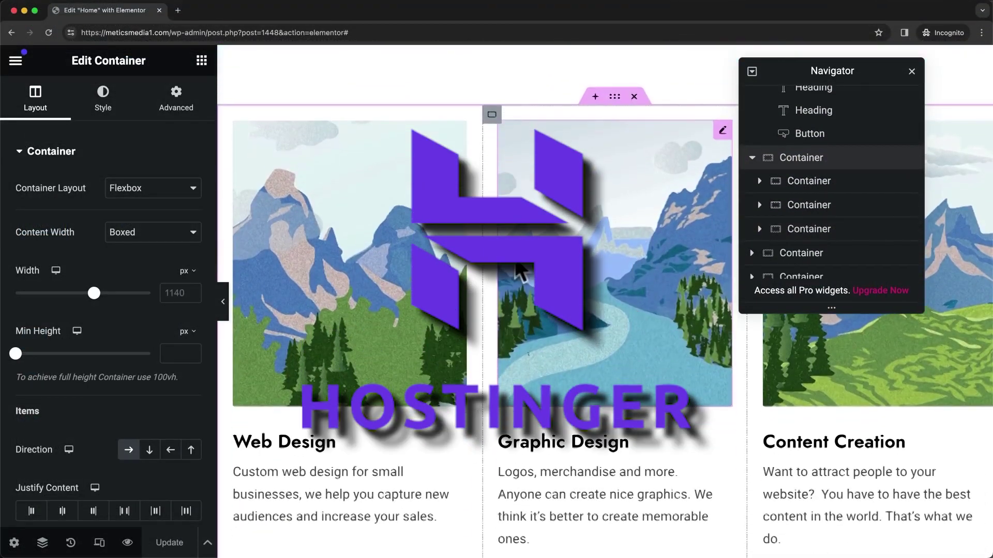
scroll(872, 448, down, 1)
Select the Web Design card's image, heading and description paragraph in turn.
click(810, 204)
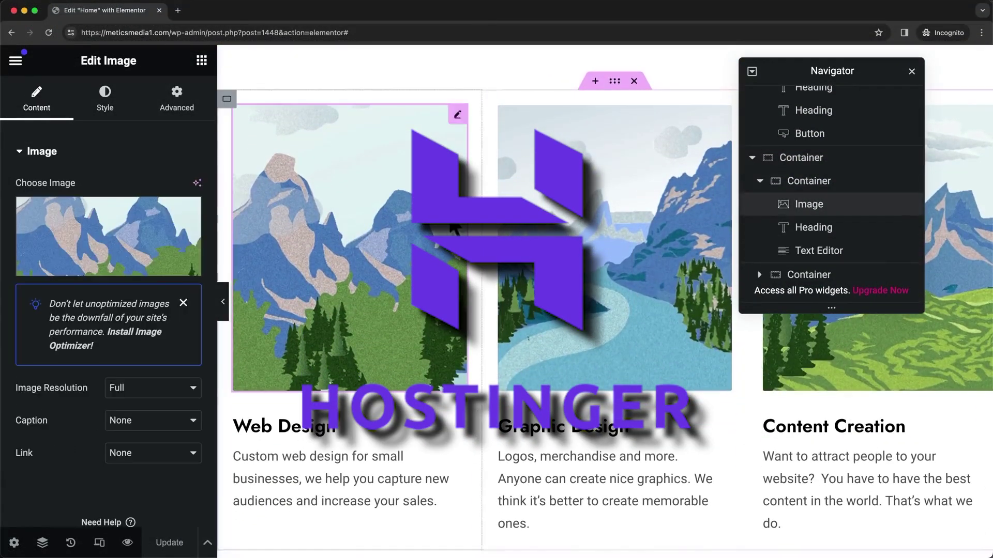
click(813, 227)
click(818, 250)
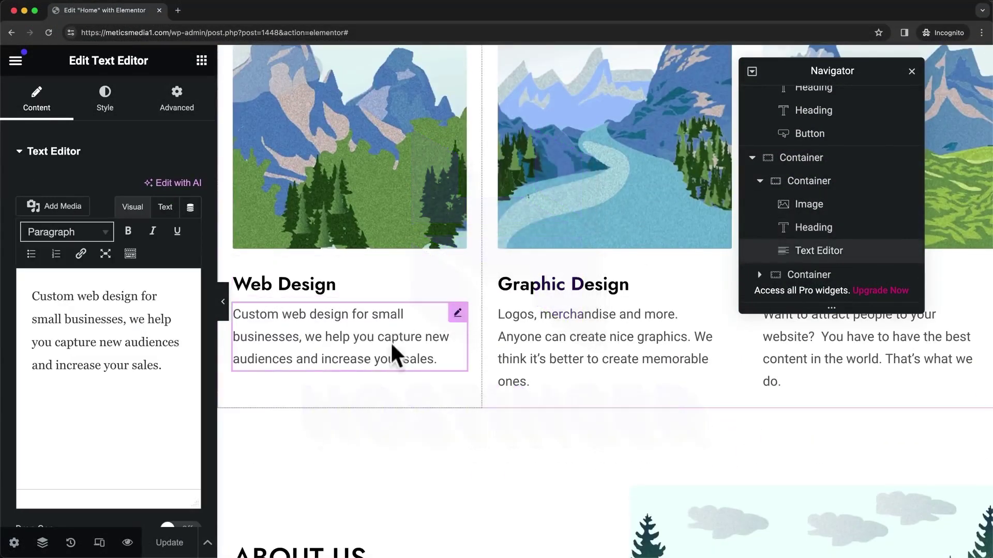
scroll(394, 353, up, 1)
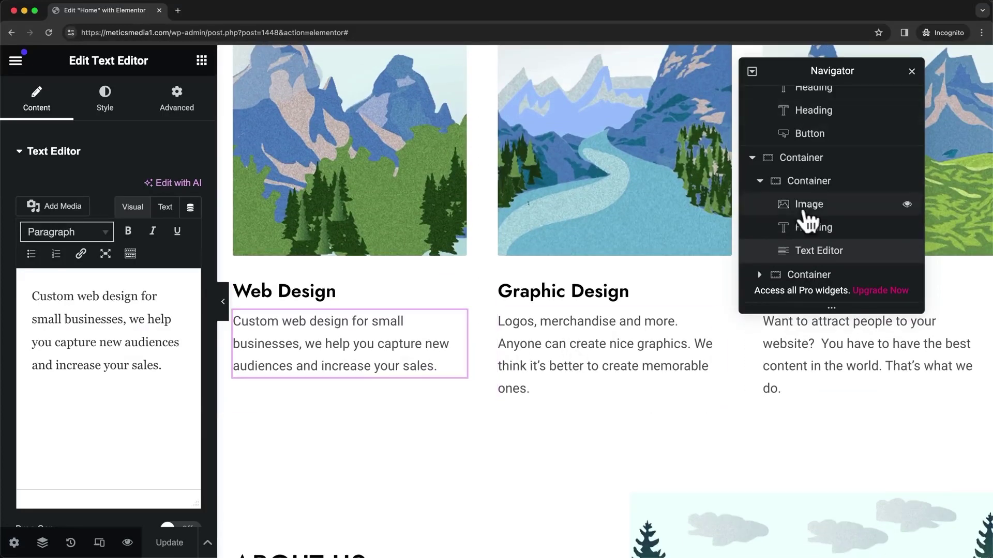